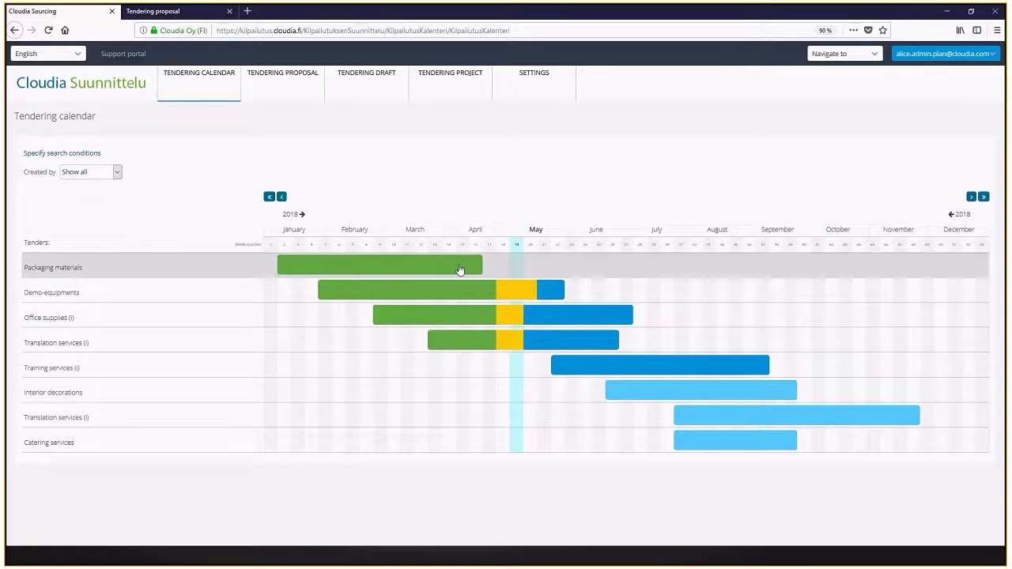
Examine the phases of the scheduled tenders in the tendering calendar and the choices for filtering them by creator.
mouse_move(557, 337)
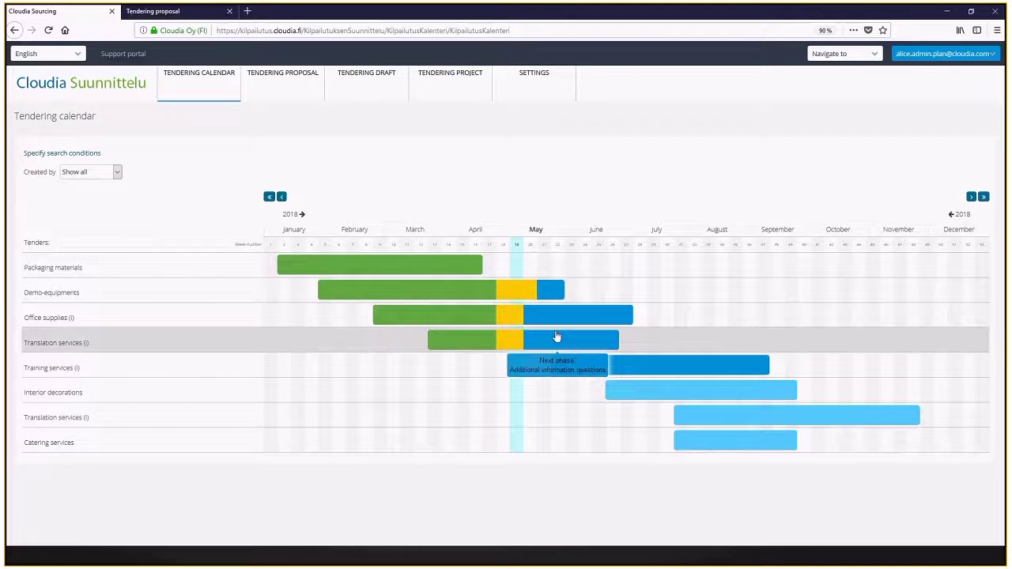
mouse_move(523, 286)
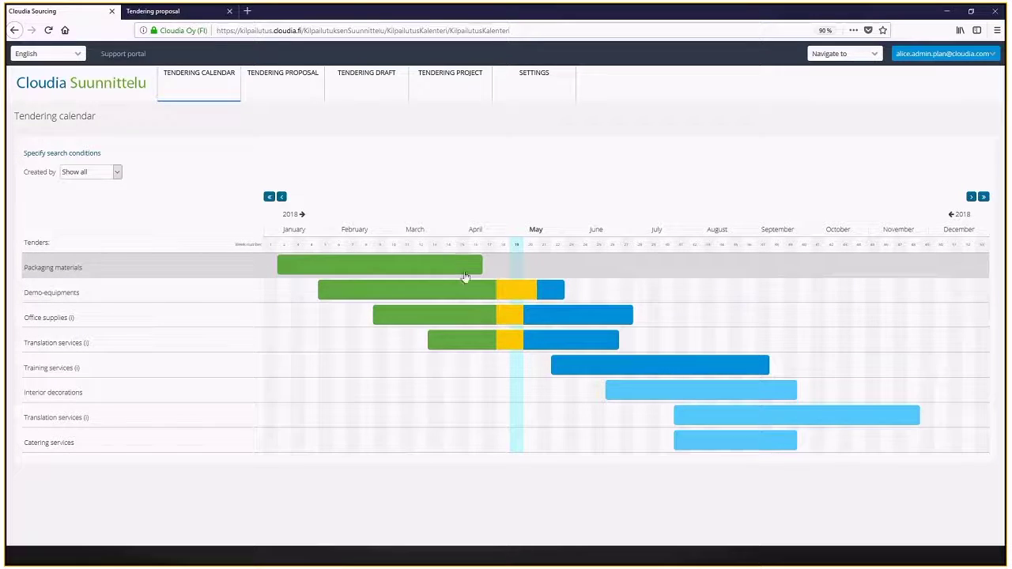
mouse_move(472, 290)
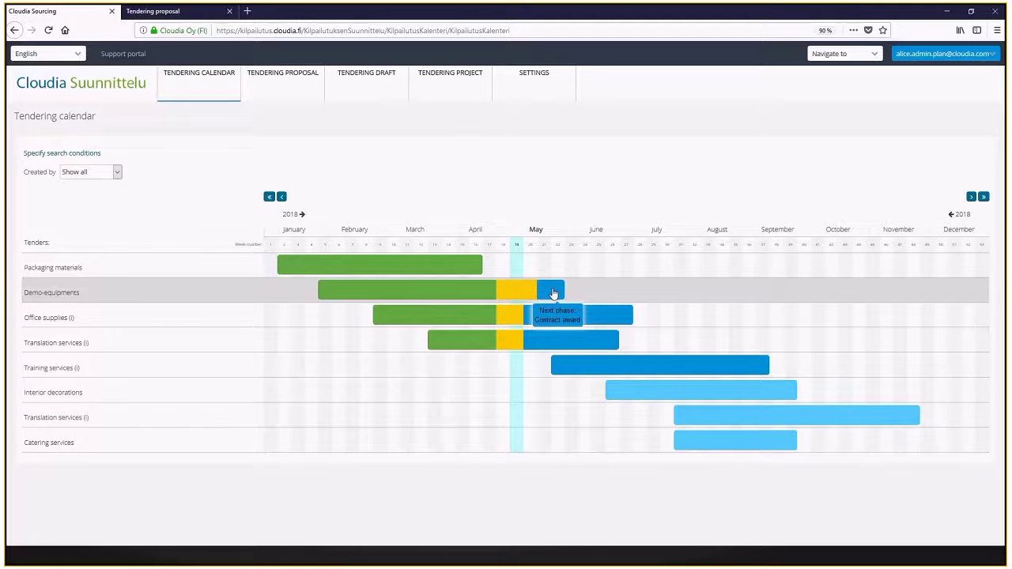
left_click(117, 173)
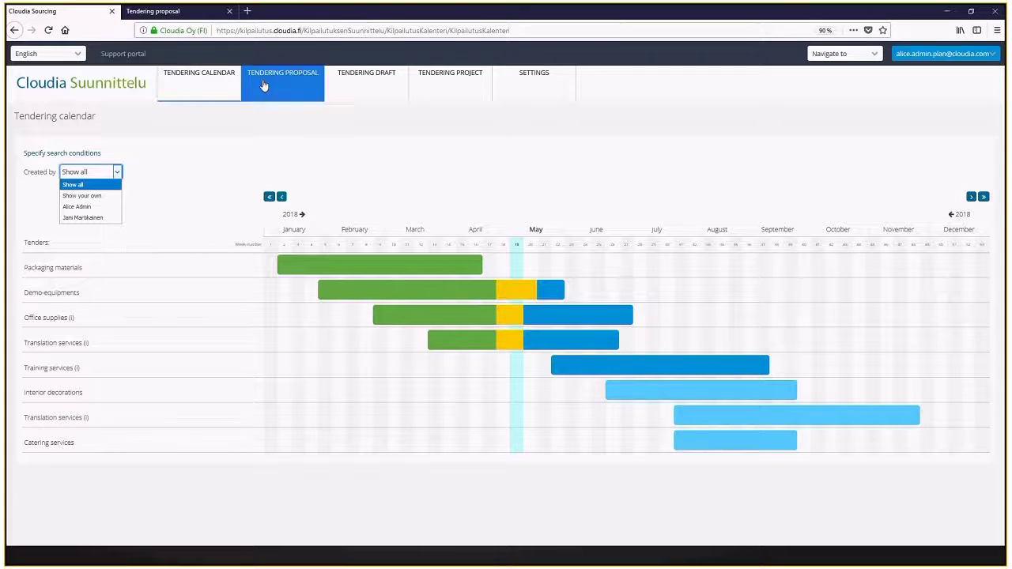
mouse_move(453, 86)
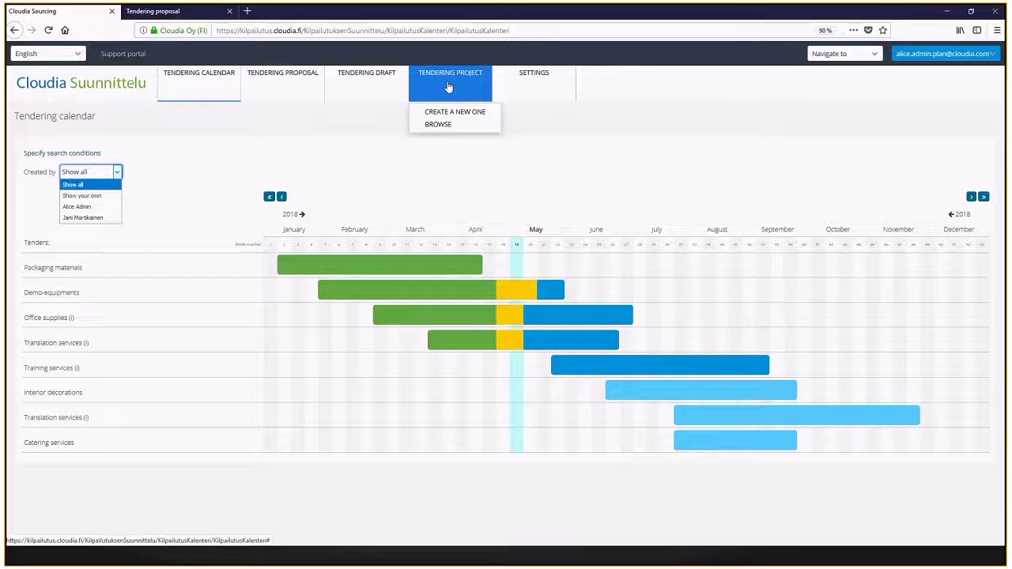
View the blank tendering proposal form for Cloudiatest Ltd. and return to the tendering calendar.
left_click(158, 10)
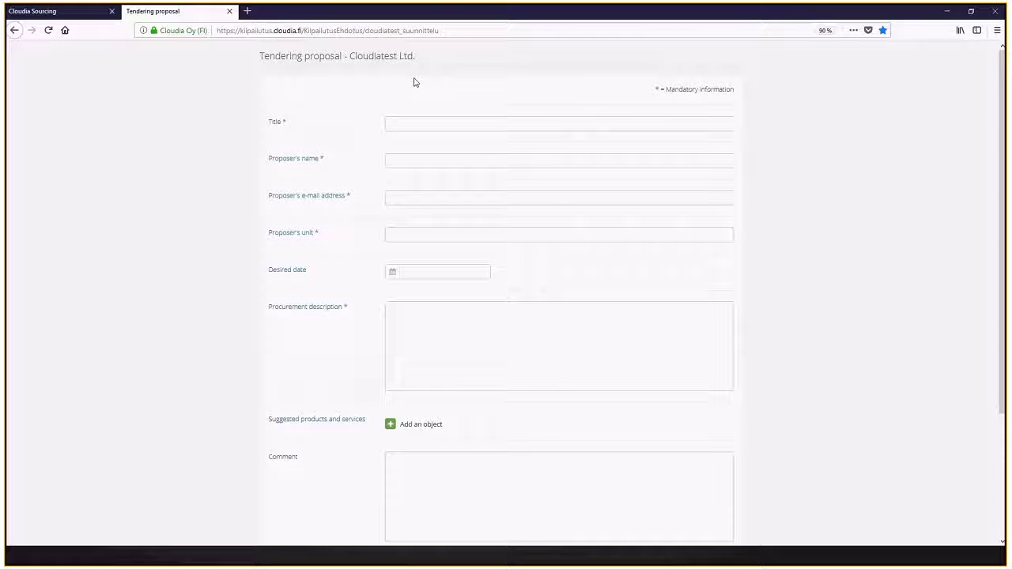
left_click(404, 125)
left_click(35, 11)
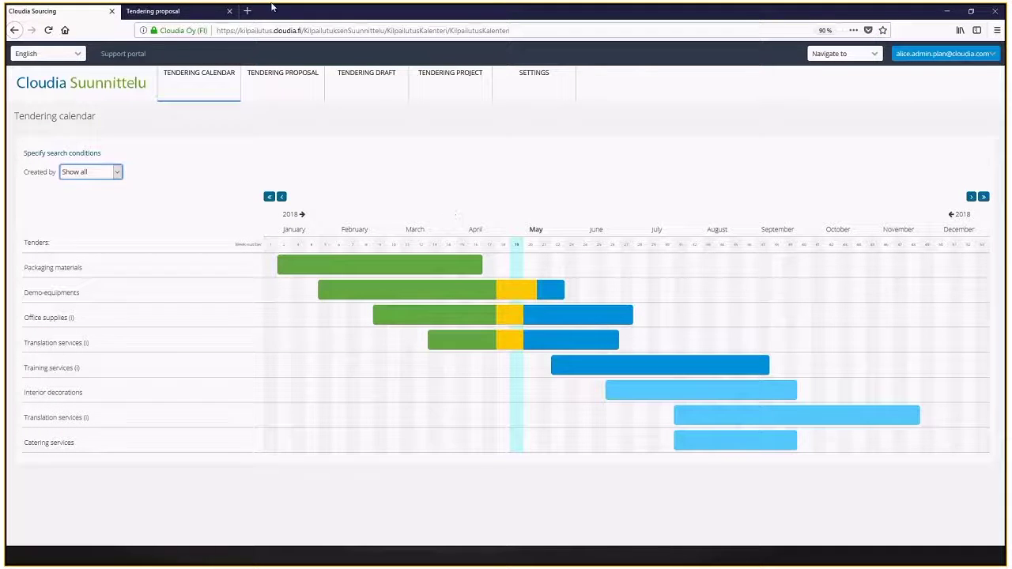
Open the Translation services (i) tendering proposal for viewing and review its details, suggested services and attachments.
mouse_move(301, 91)
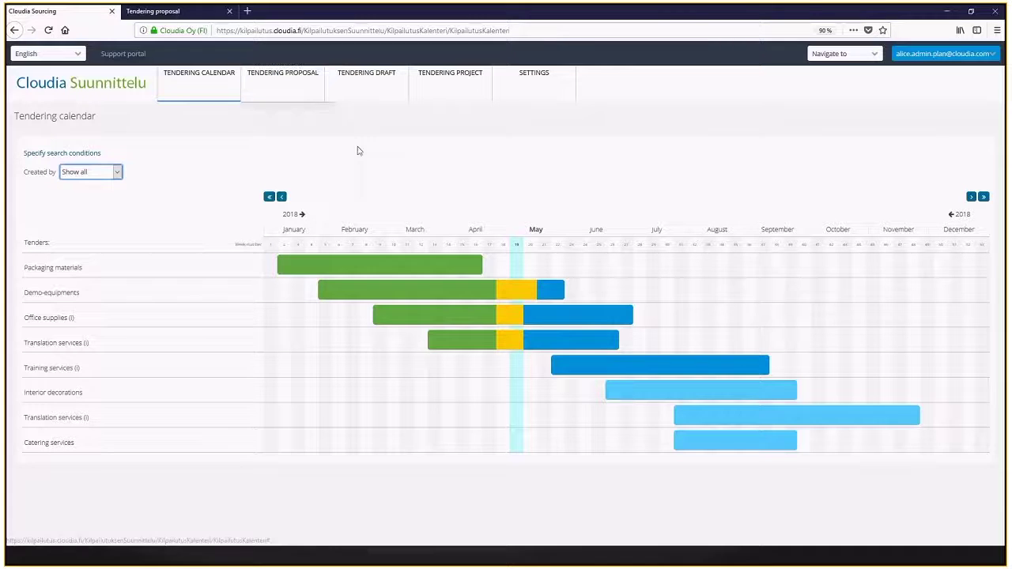
mouse_move(607, 318)
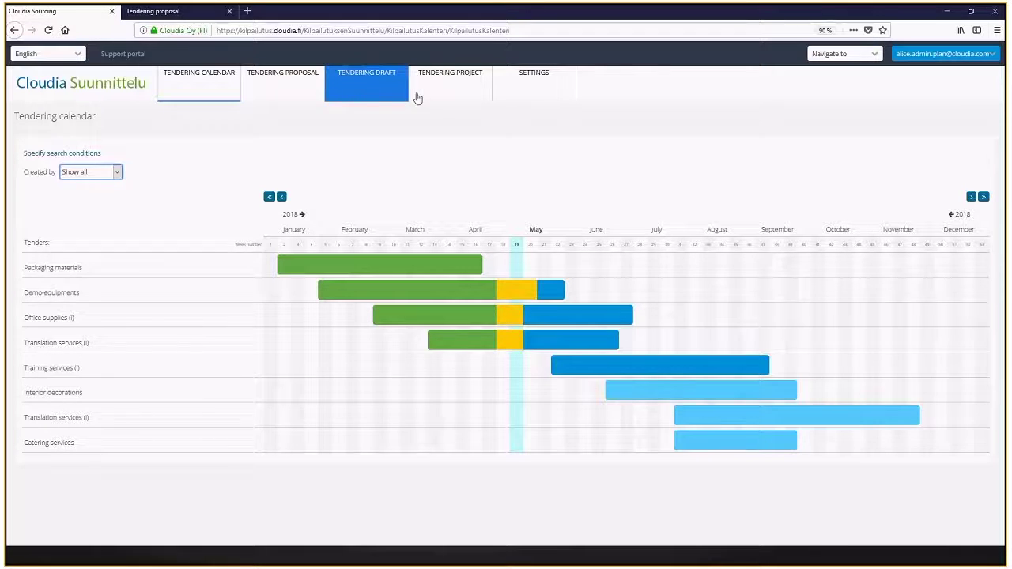
mouse_move(467, 82)
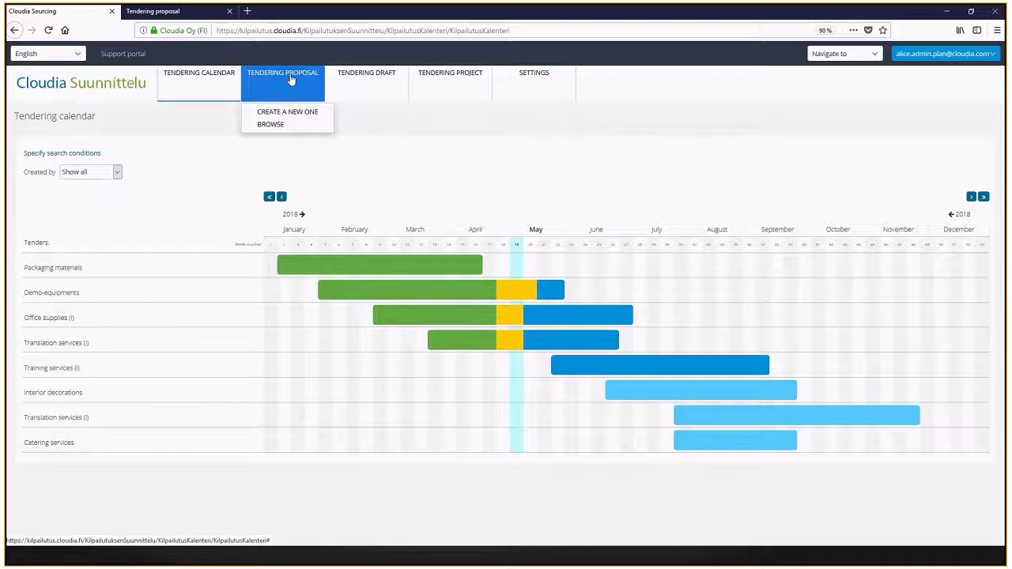
left_click(272, 124)
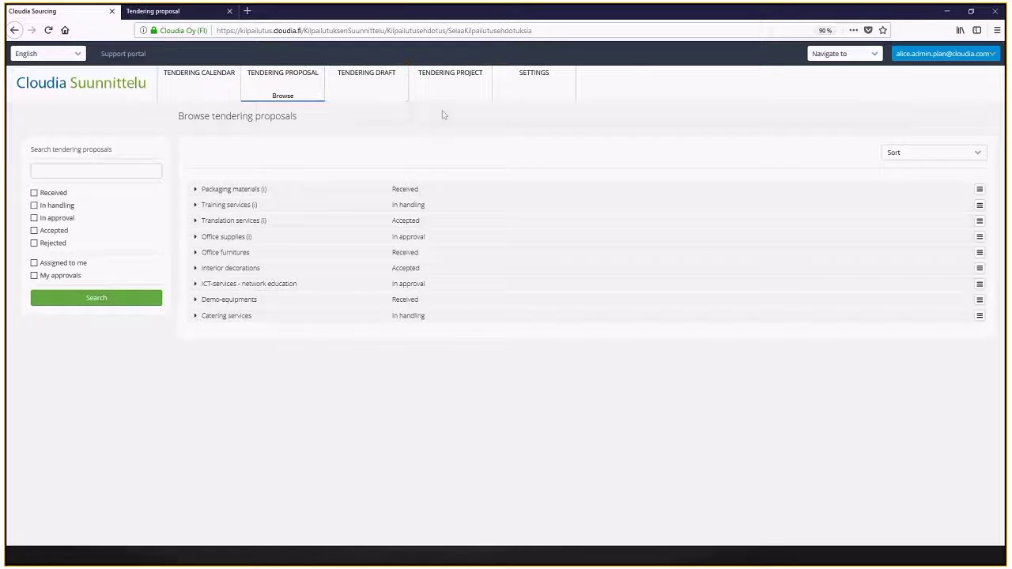
left_click(242, 224)
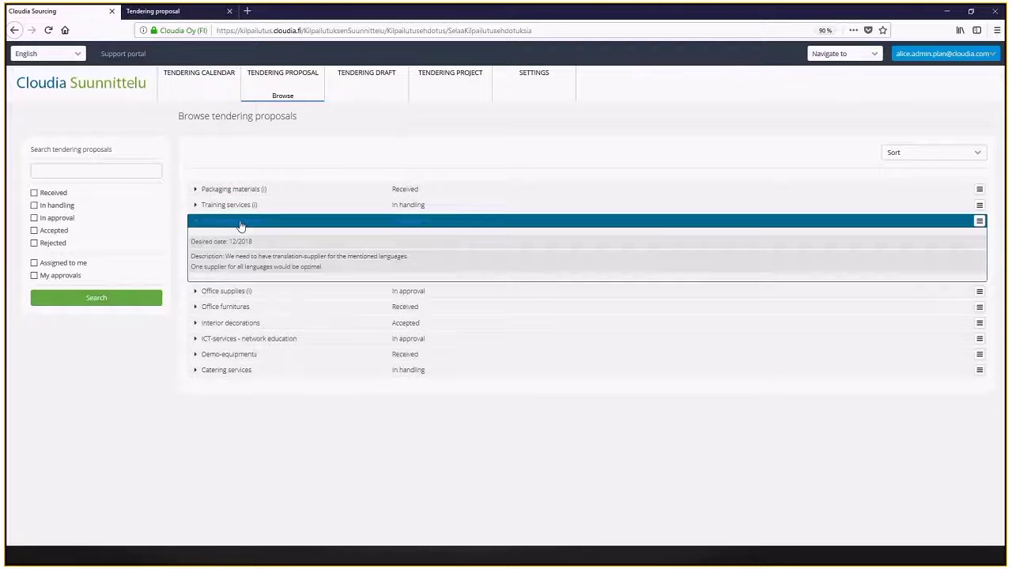
left_click(978, 222)
left_click(924, 234)
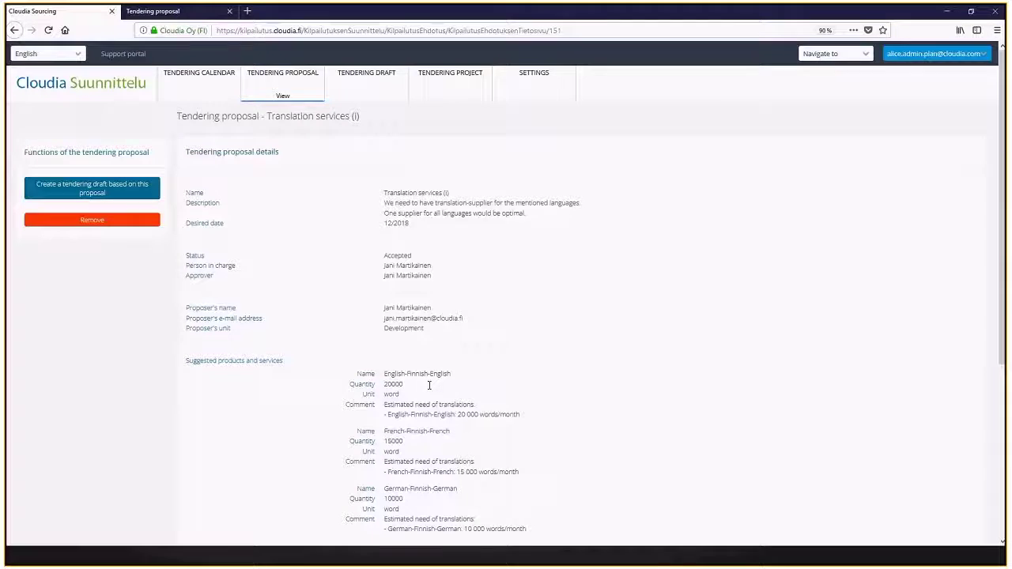
scroll(429, 385, "down", 3)
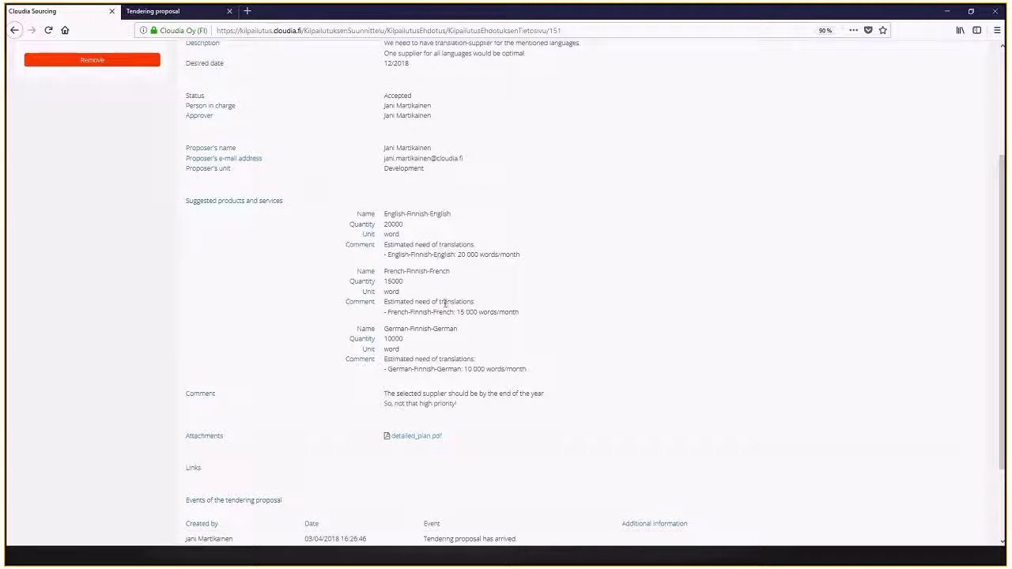
scroll(514, 311, "up", 4)
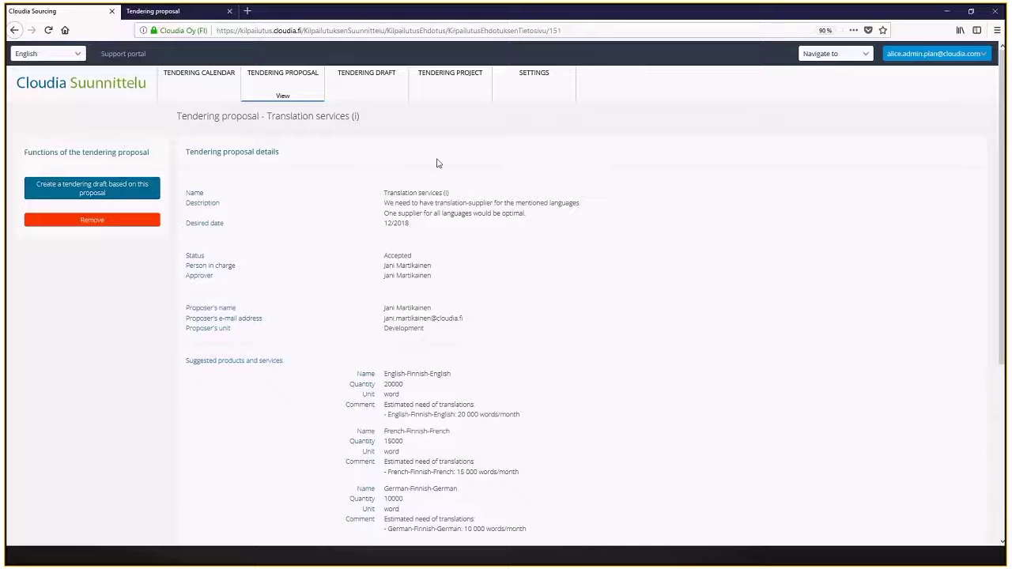
Open the Translation services (i) tendering draft for viewing and review its procurement details, target schedule and event history.
mouse_move(369, 100)
left_click(379, 96)
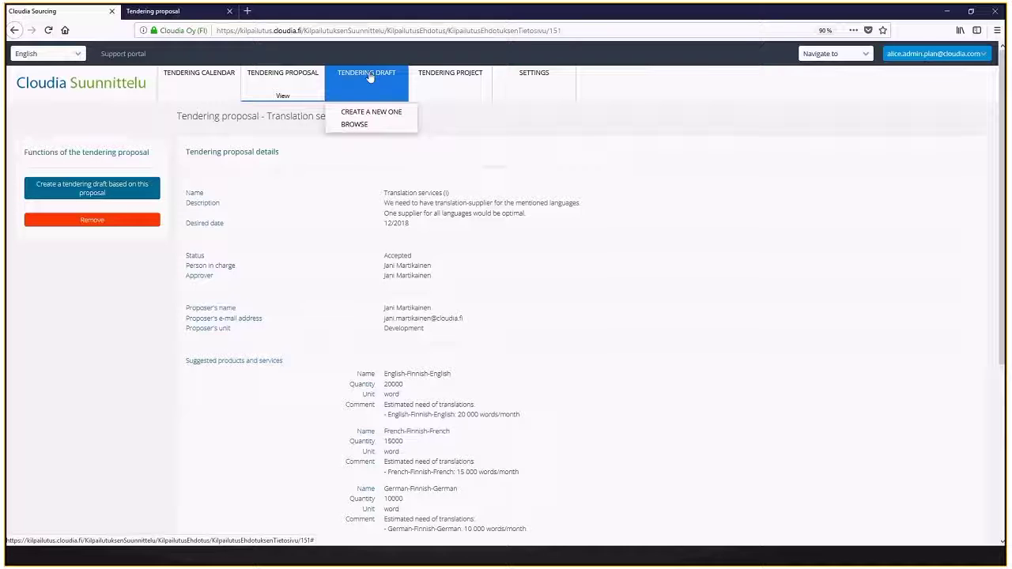
left_click(356, 124)
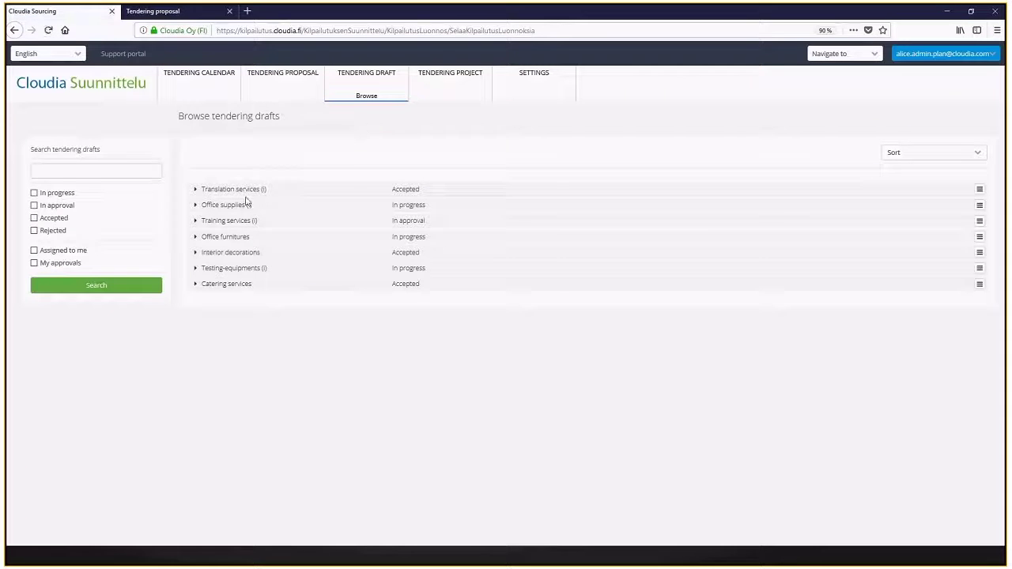
left_click(979, 189)
left_click(930, 205)
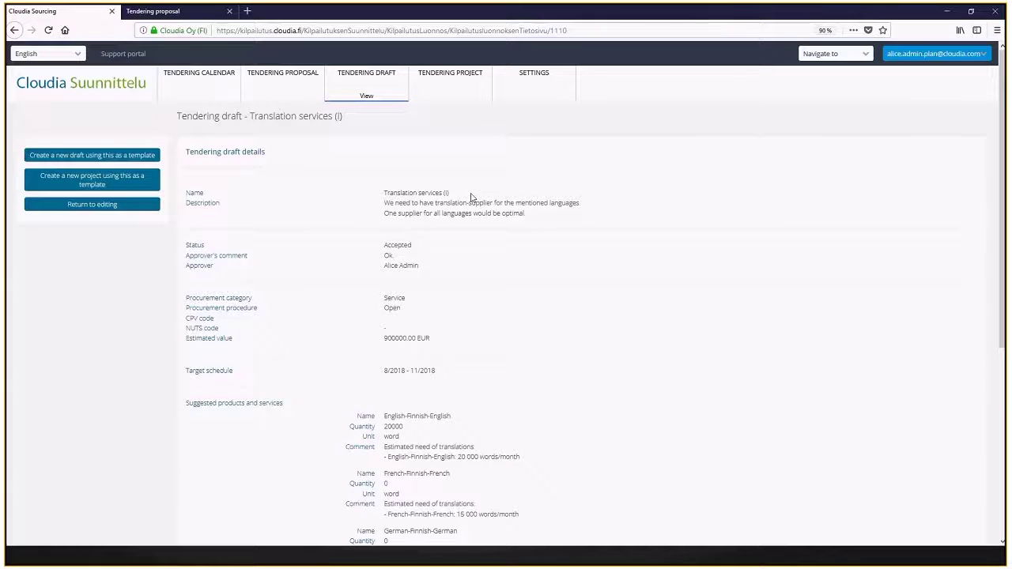
scroll(517, 397, "down", 3)
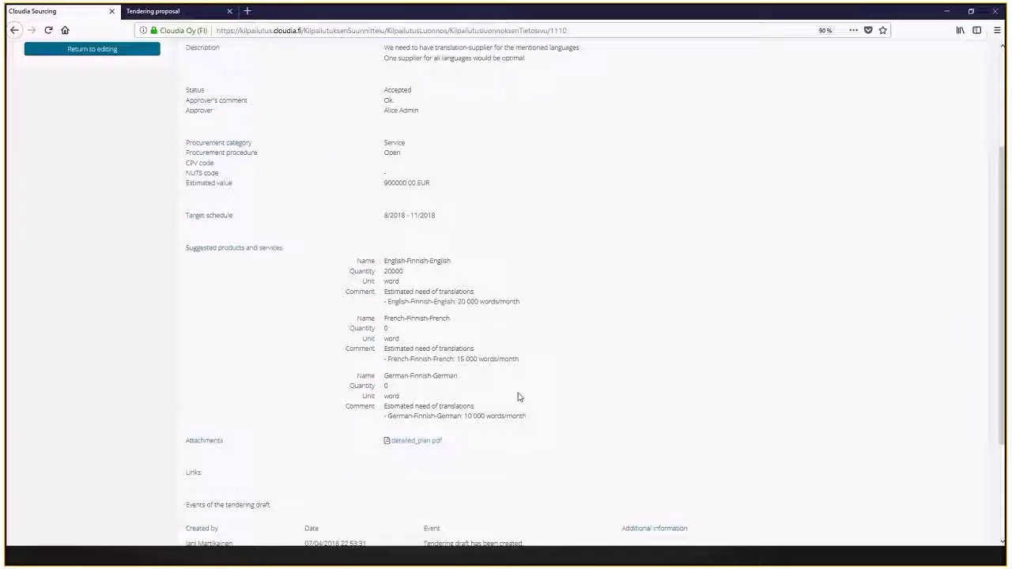
scroll(491, 311, "up", 3)
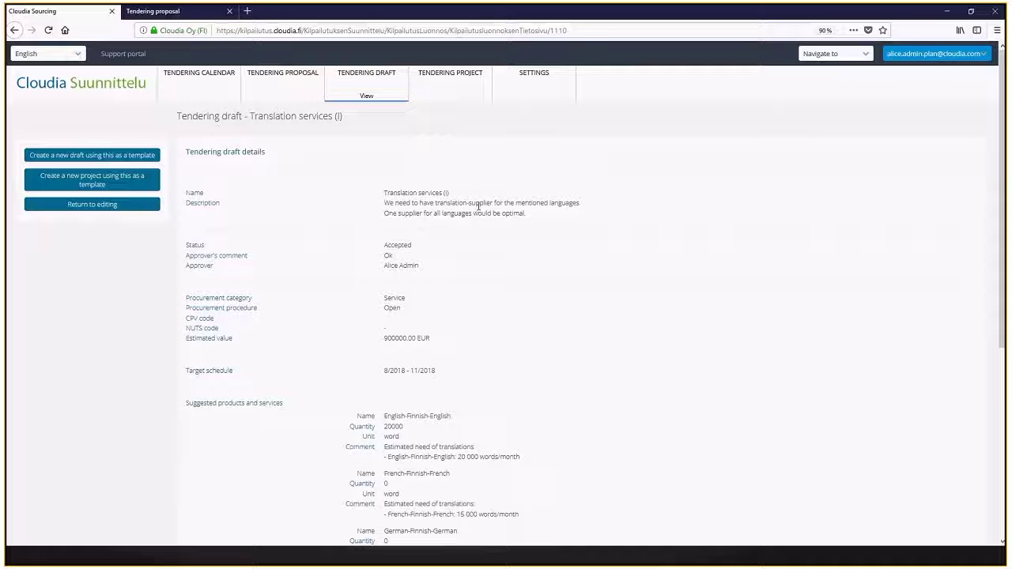
scroll(537, 416, "down", 4)
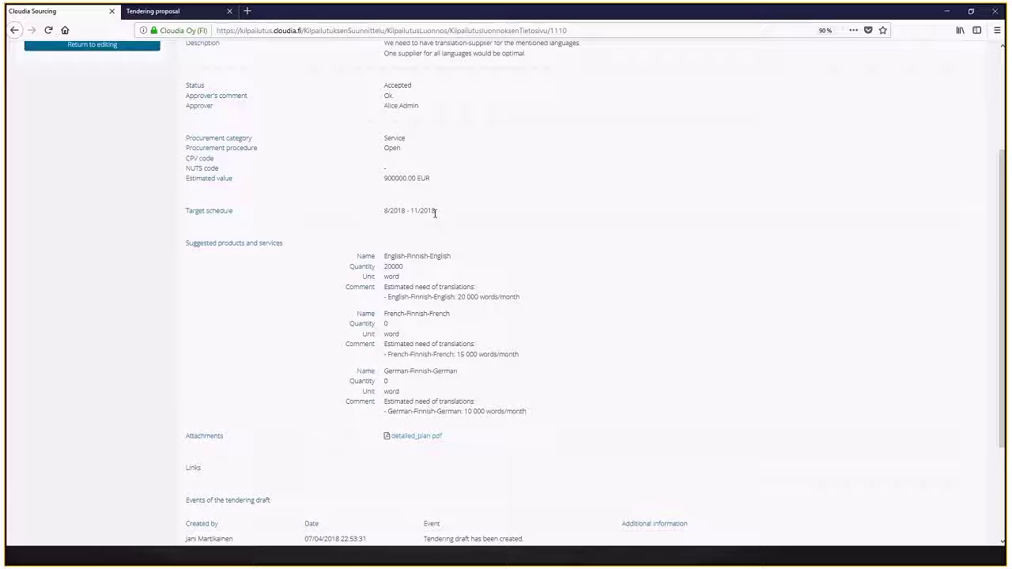
scroll(433, 225, "down", 1)
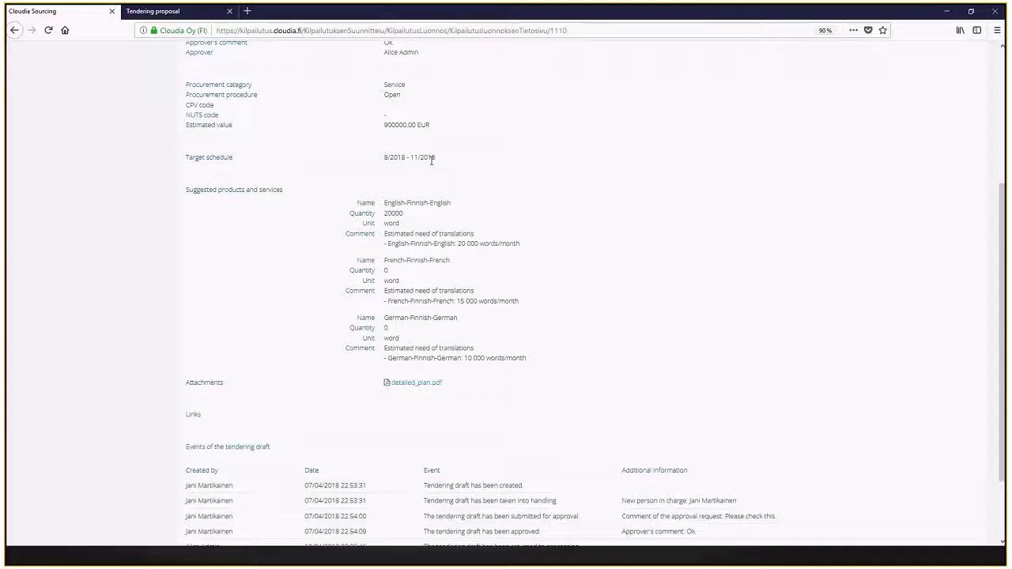
Check the tendering calendar again, and reopen the details of the Translation services (i) tendering draft.
scroll(432, 162, "up", 4)
left_click(195, 79)
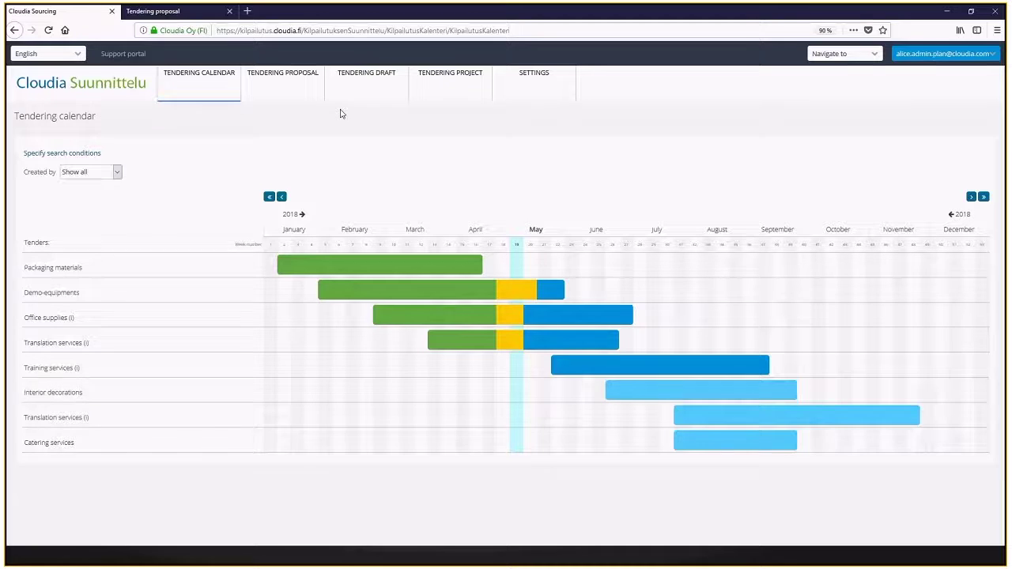
mouse_move(352, 79)
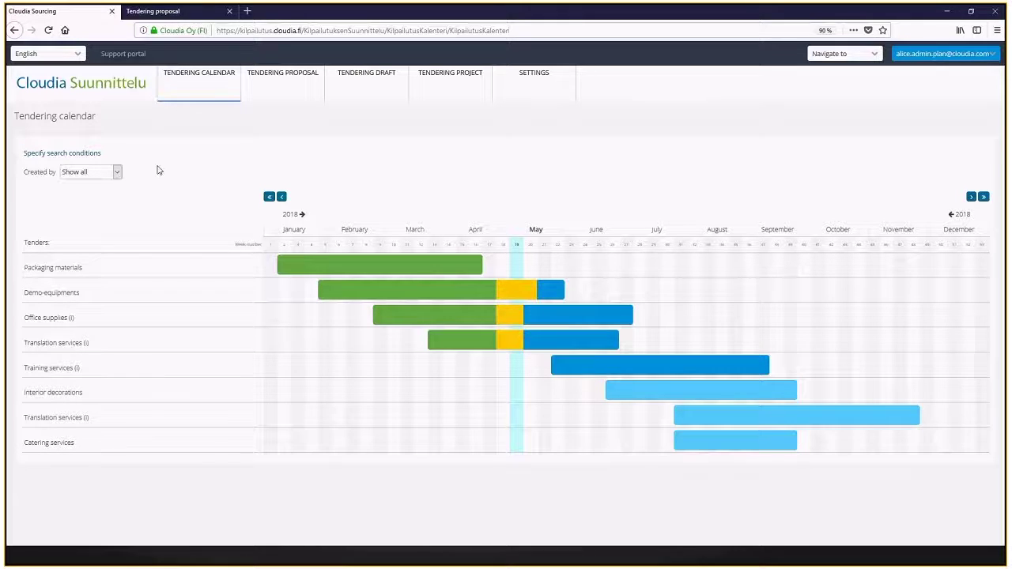
left_click(362, 121)
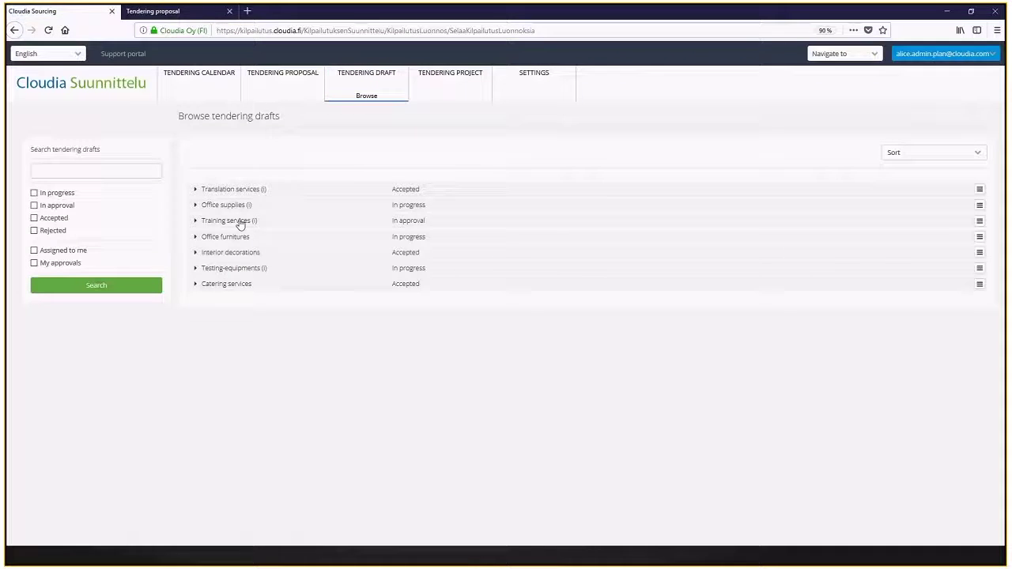
left_click(986, 192)
left_click(925, 207)
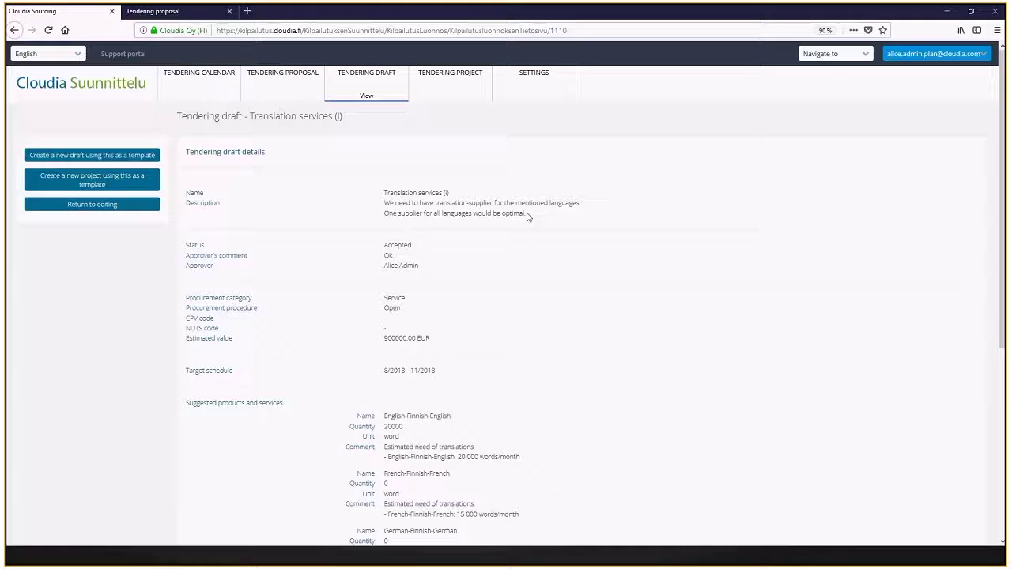
Open the Translation services (i) tendering project for viewing and review its suggested services, phase schedule and persons in charge.
left_click(459, 76)
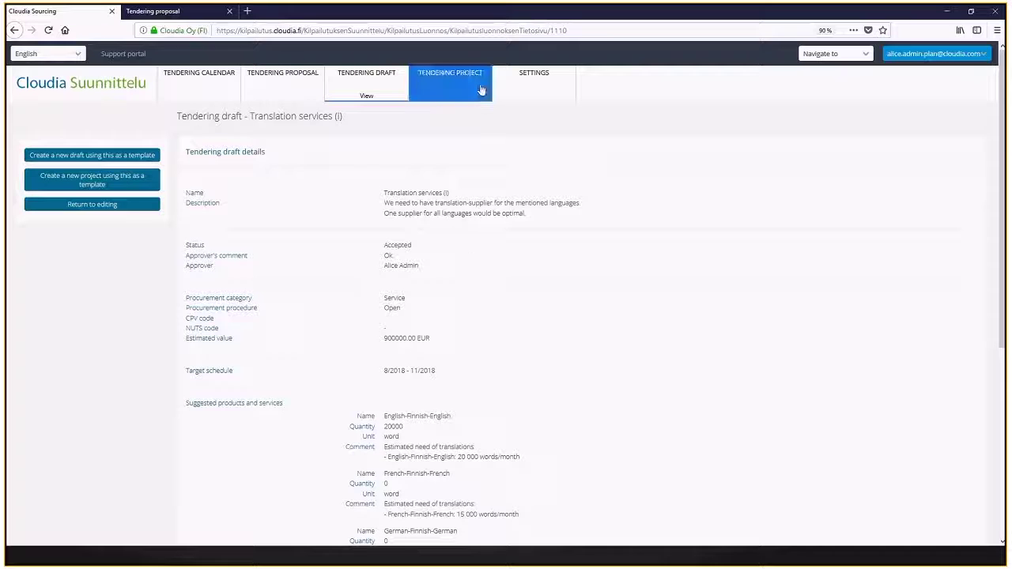
mouse_move(473, 96)
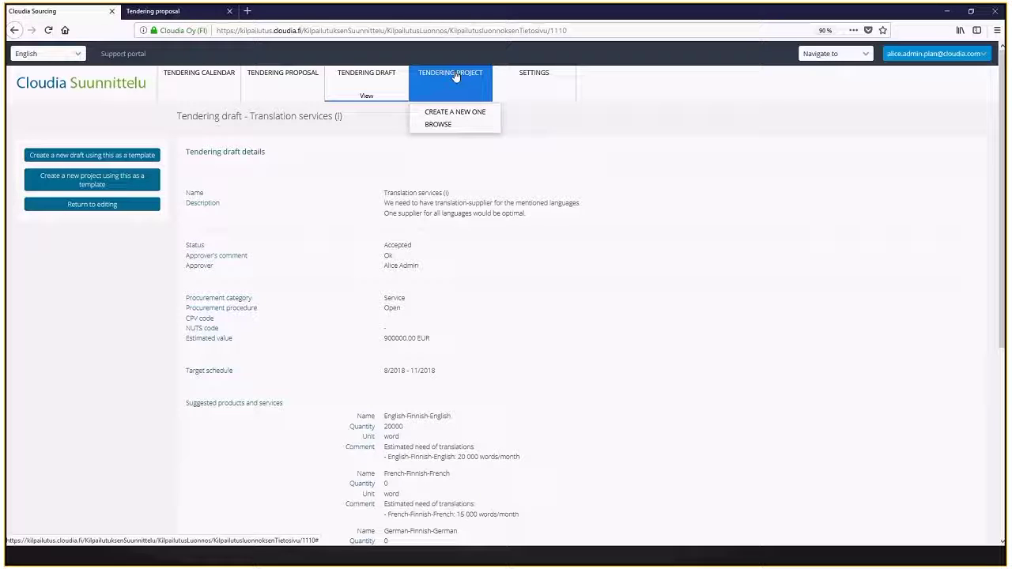
left_click(441, 125)
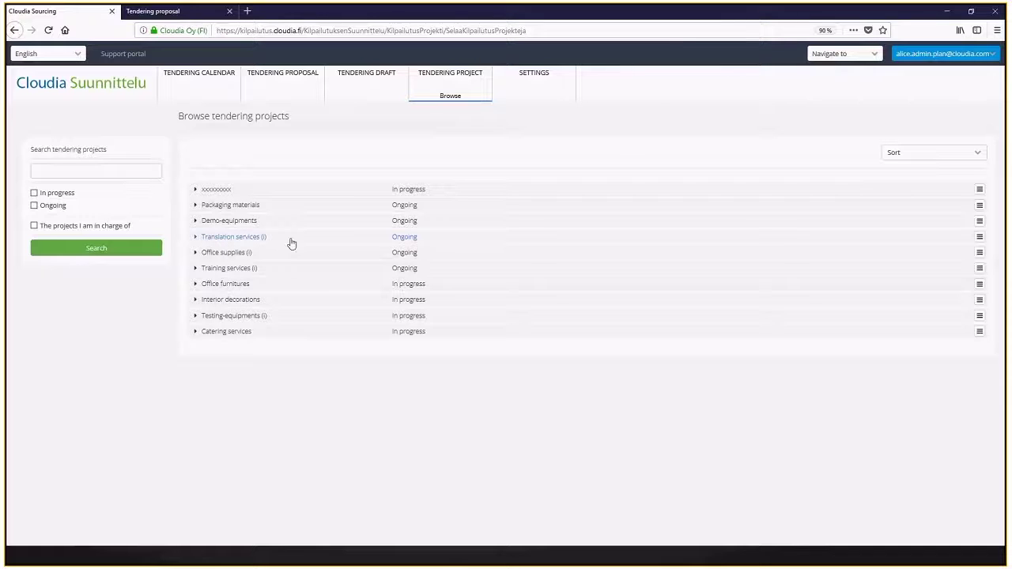
left_click(979, 237)
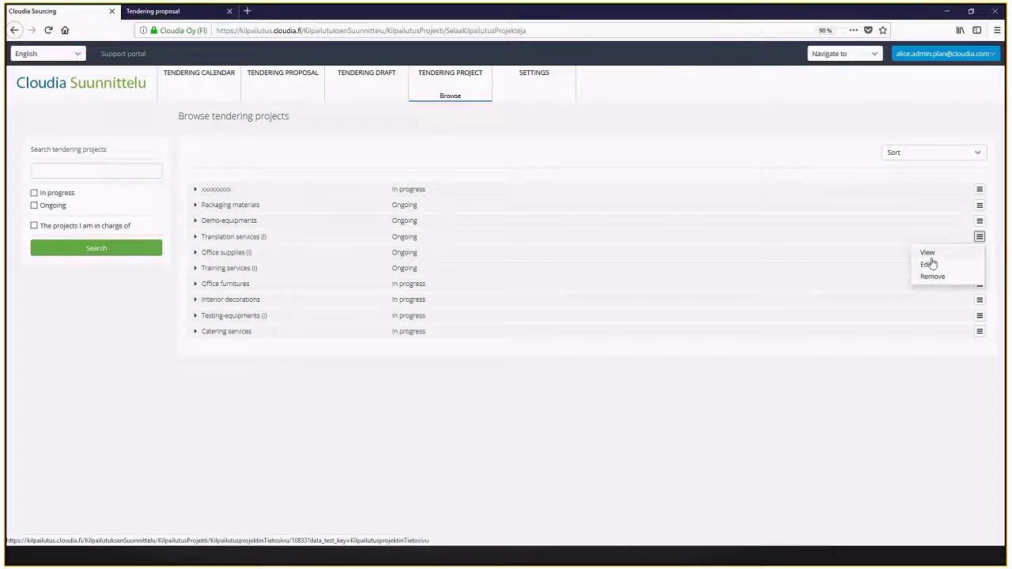
left_click(930, 257)
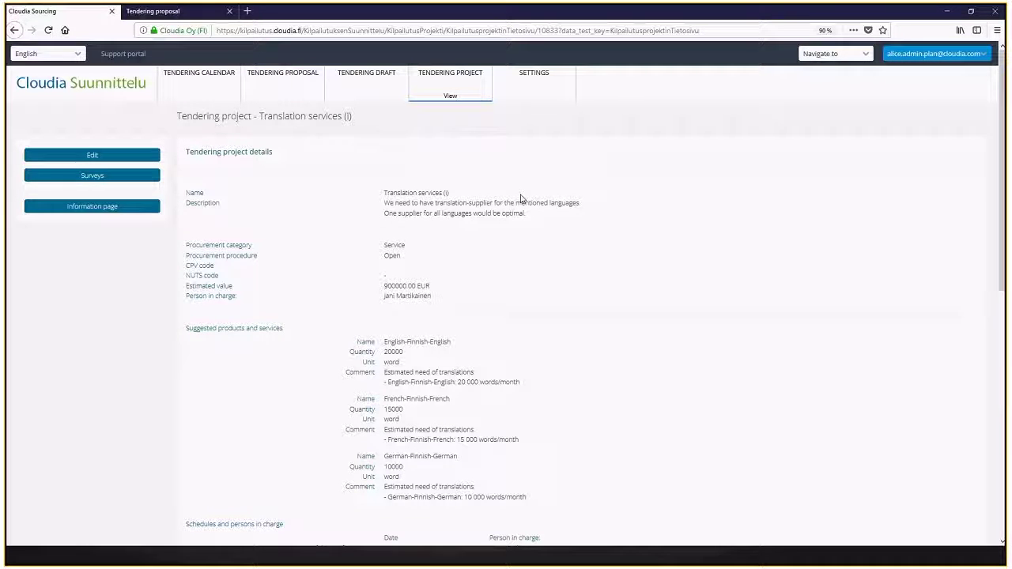
scroll(463, 202, "down", 2)
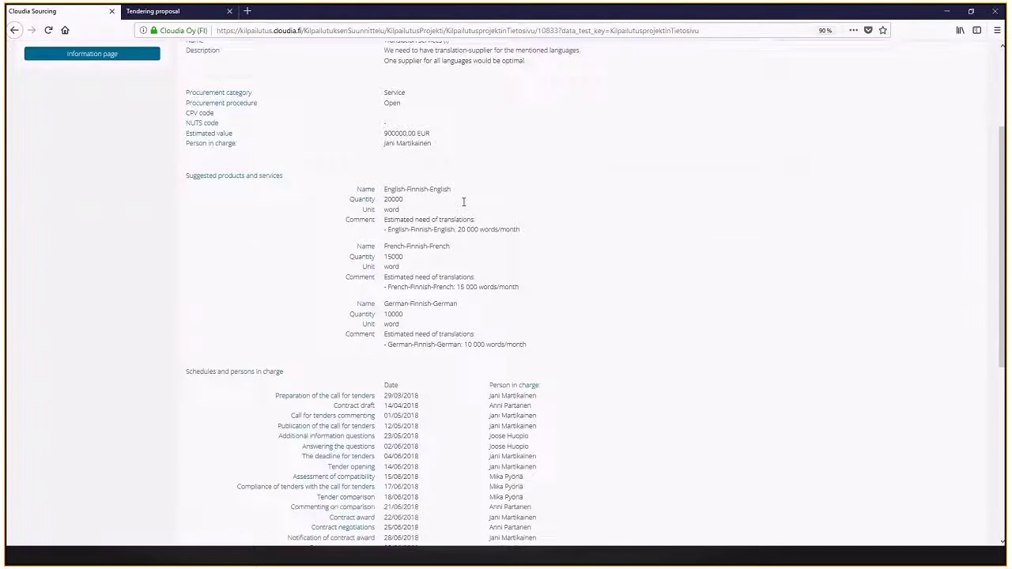
scroll(463, 202, "down", 1)
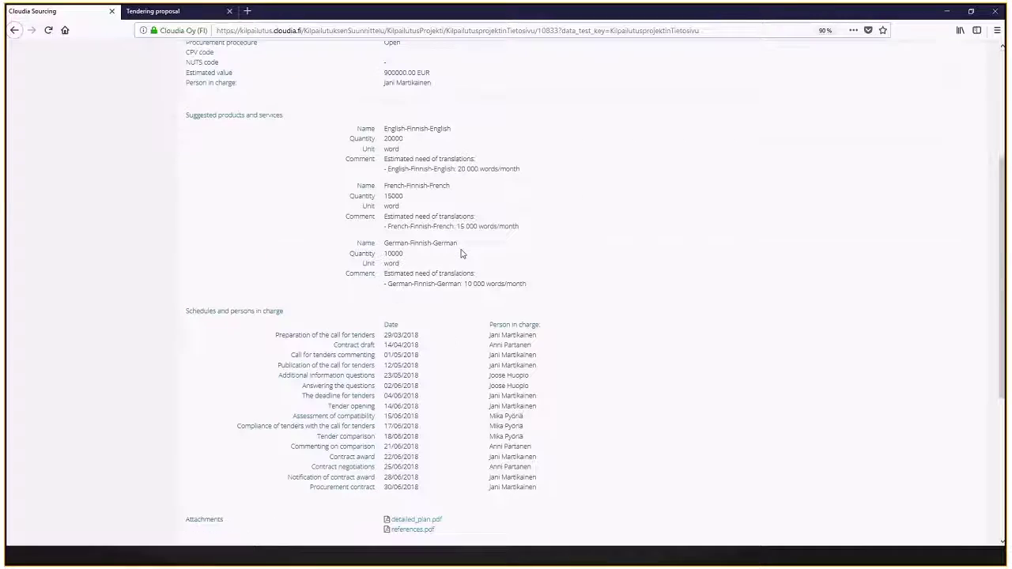
scroll(463, 253, "down", 1)
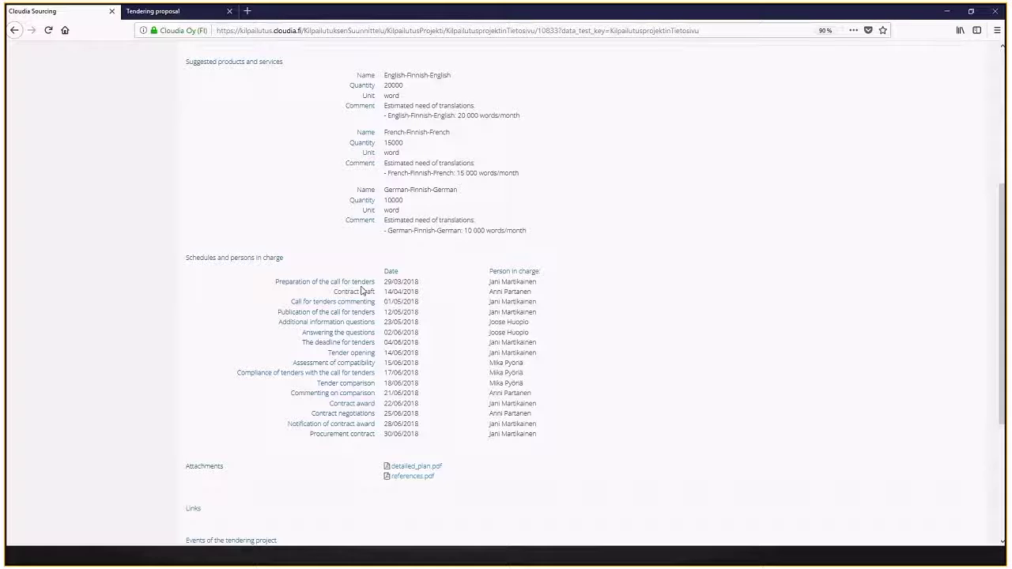
scroll(479, 249, "up", 4)
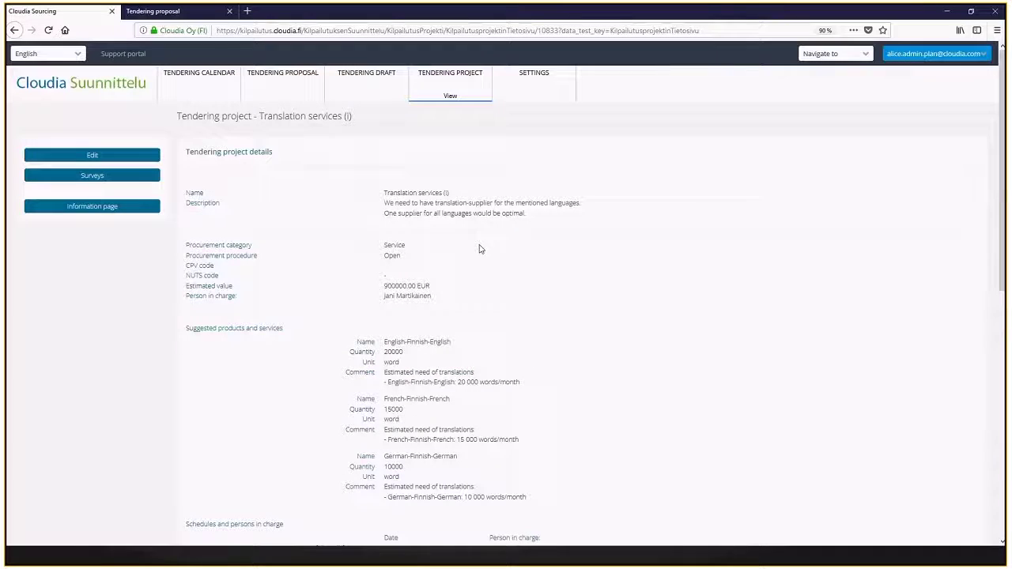
Open the schedule profile for service tenderings (i) for editing and review its stages and their durations in days.
left_click(534, 74)
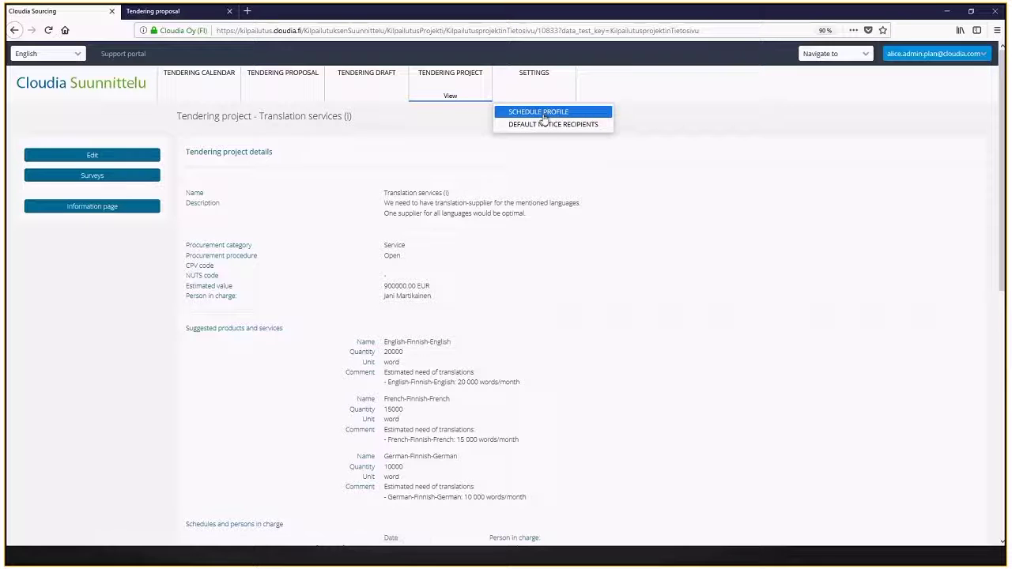
left_click(538, 113)
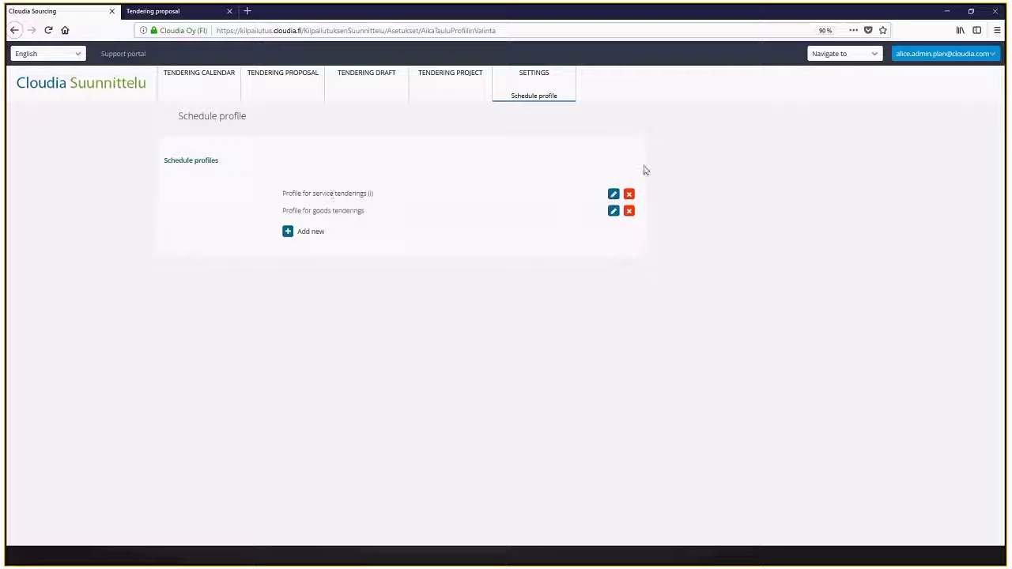
left_click(615, 196)
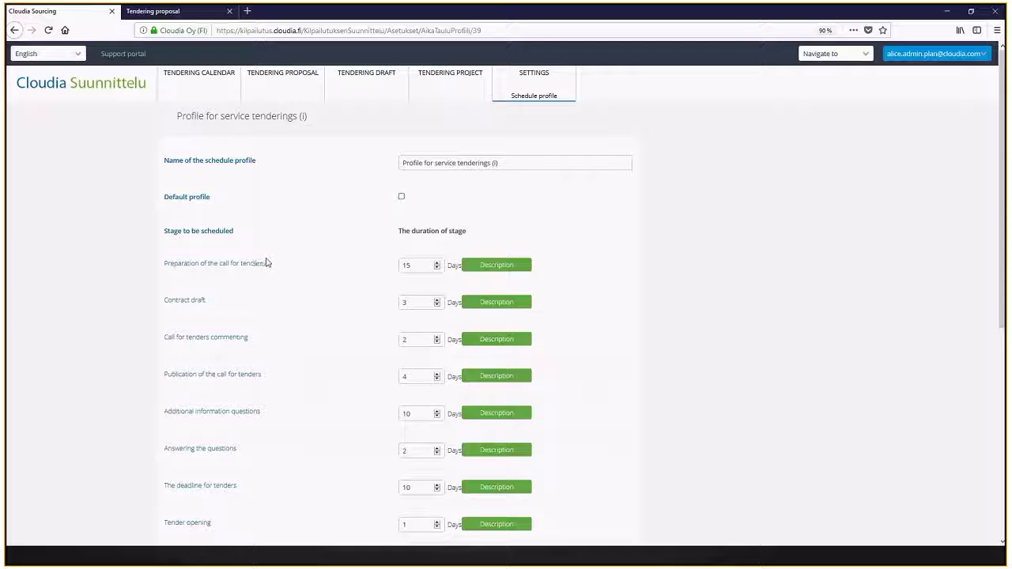
scroll(269, 269, "down", 3)
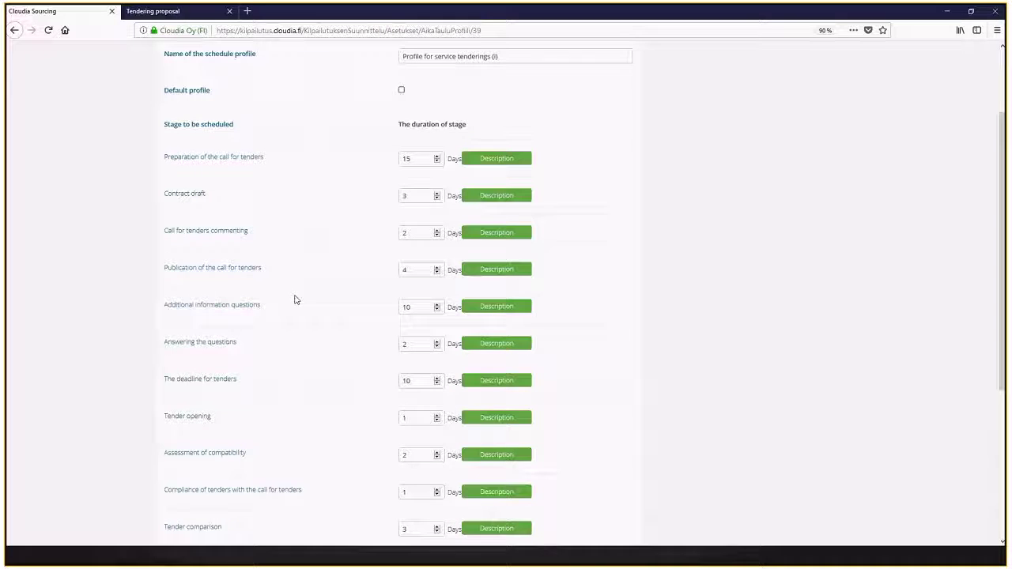
scroll(315, 183, "down", 3)
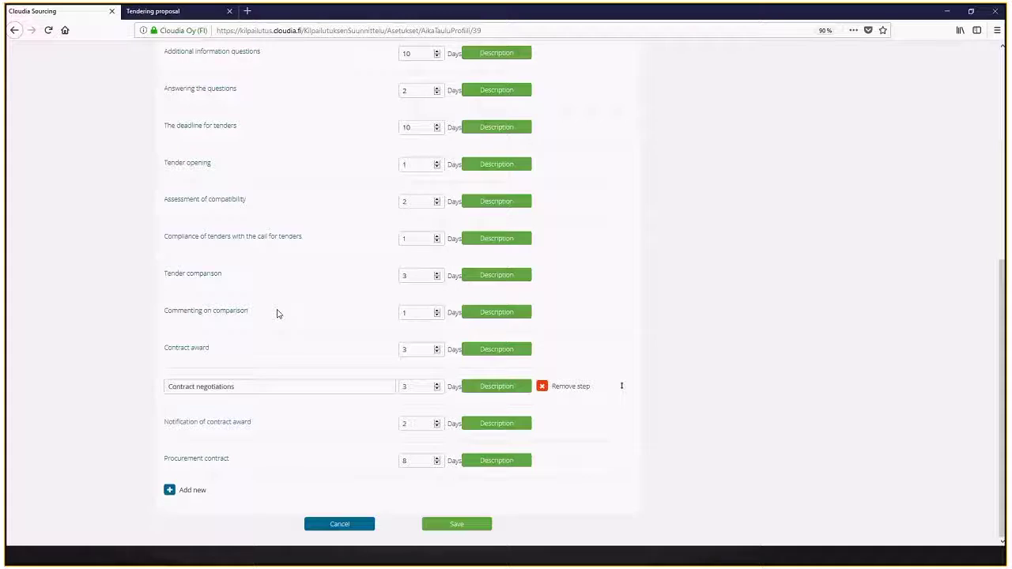
scroll(287, 298, "up", 4)
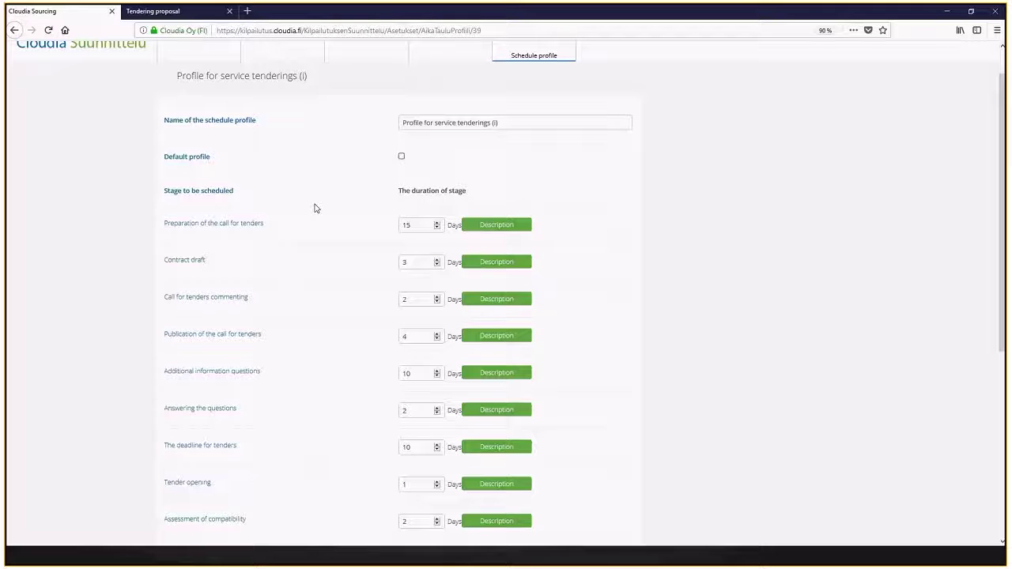
scroll(324, 261, "down", 4)
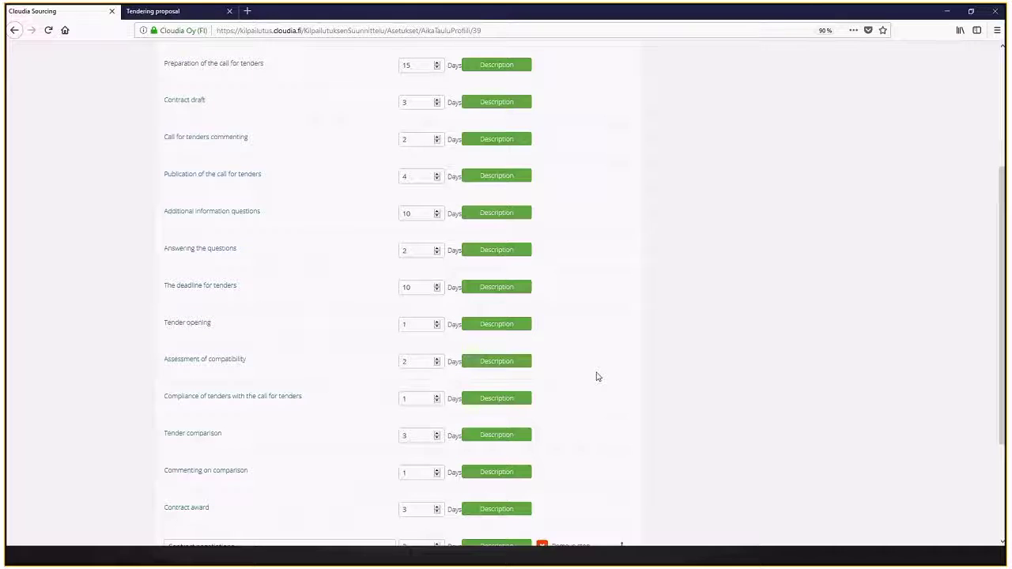
scroll(597, 377, "up", 1)
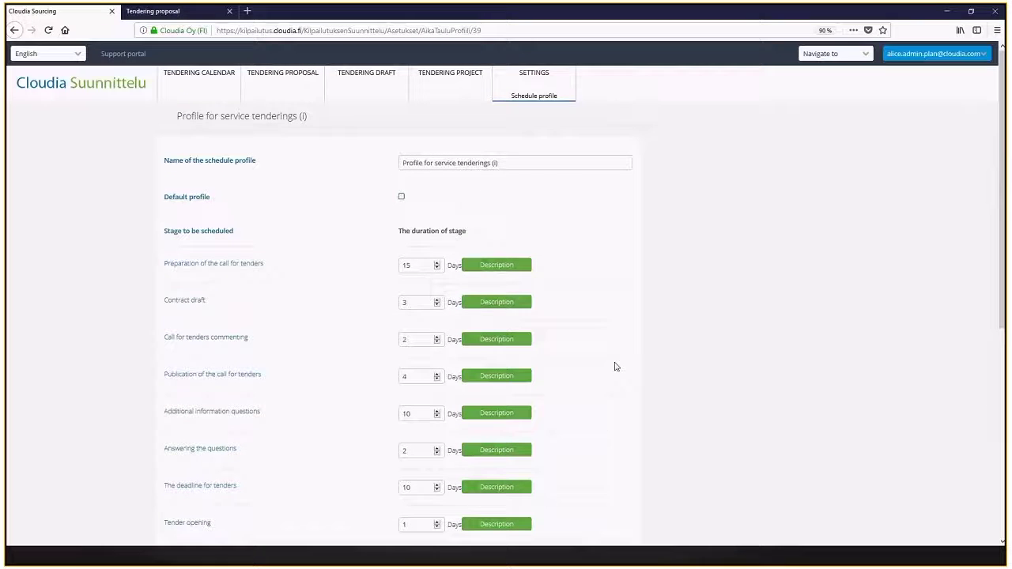
Start a new tendering project with the name "hgdklhgljdfgkh" and the description "fgjndfhgjdghk".
mouse_move(450, 82)
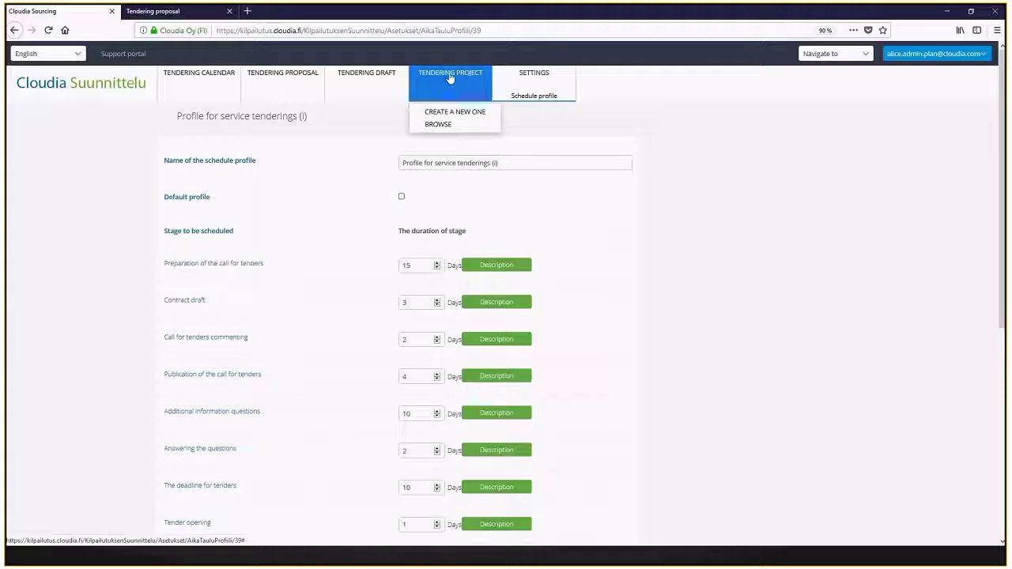
mouse_move(535, 102)
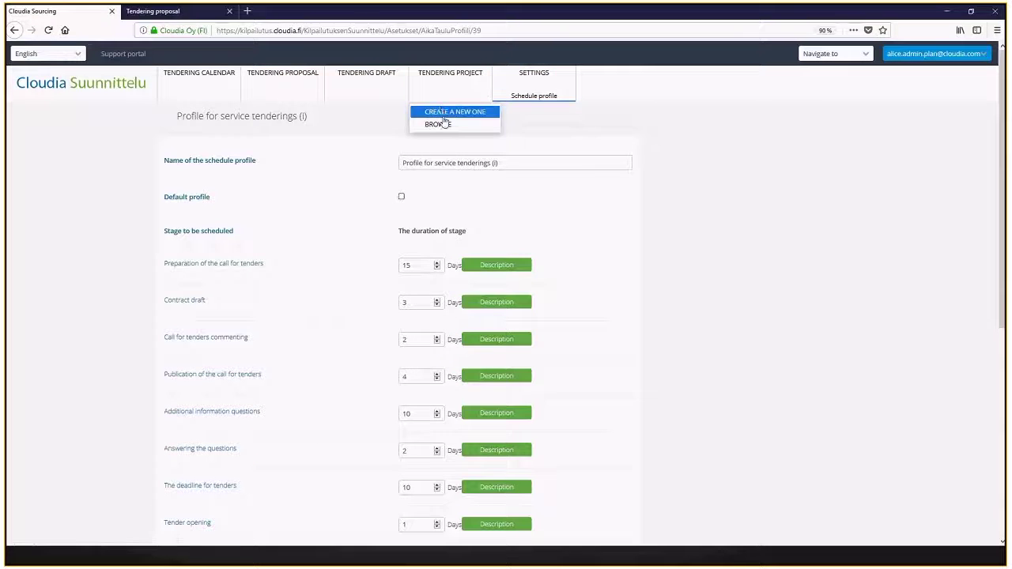
left_click(451, 112)
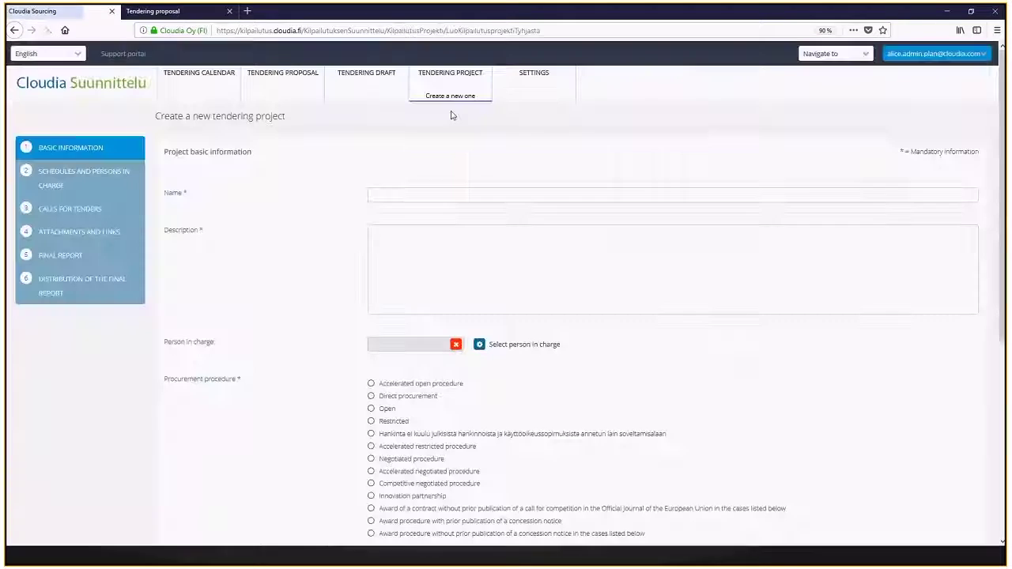
mouse_move(459, 87)
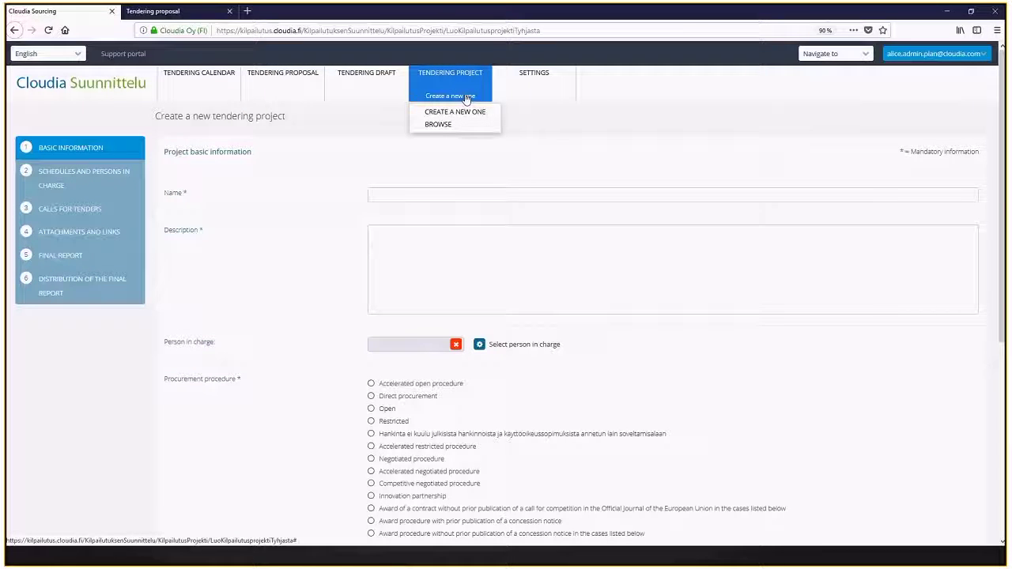
left_click(388, 196)
type("hsdkfleljdfgkn")
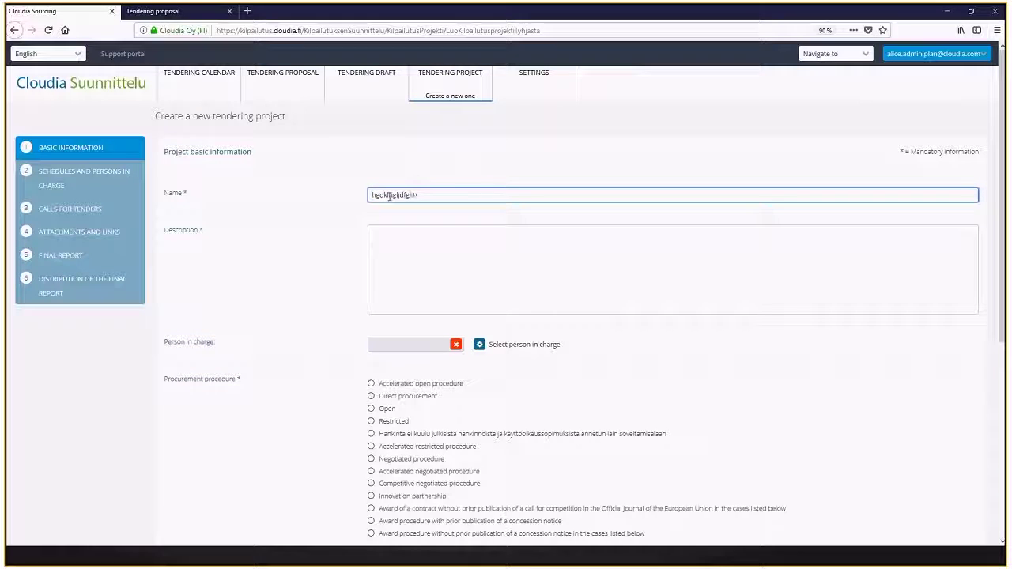
left_click(400, 228)
type("fgjndfhgdghk")
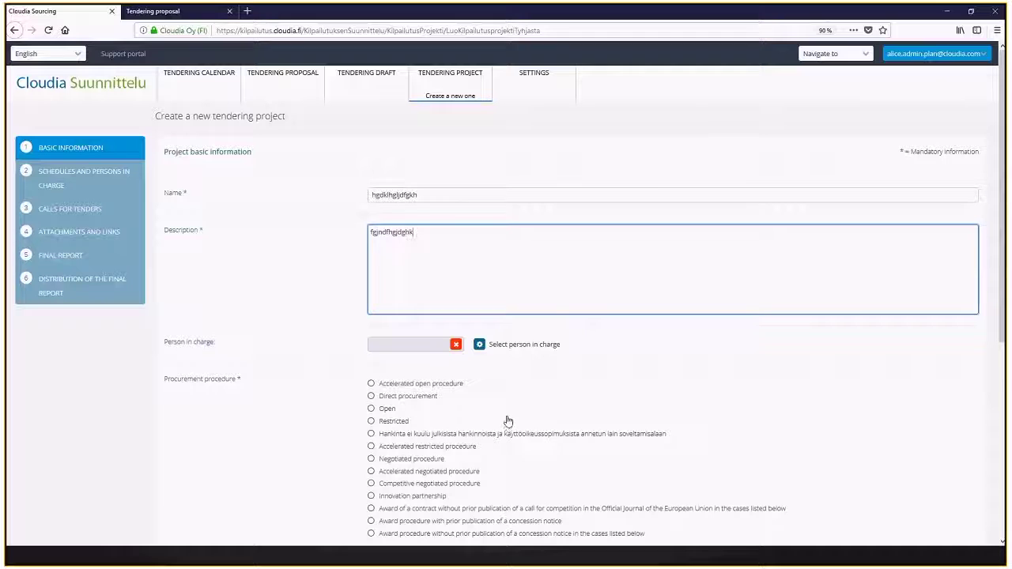
Set the project's procurement procedure to Open and its category to Service, and save the project.
scroll(506, 418, "down", 3)
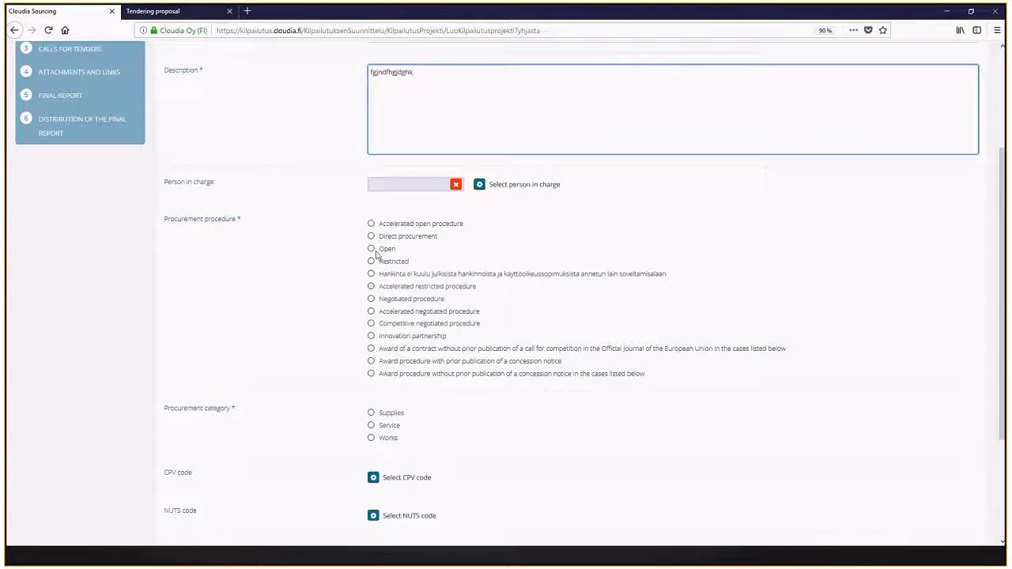
left_click(371, 249)
scroll(438, 280, "down", 3)
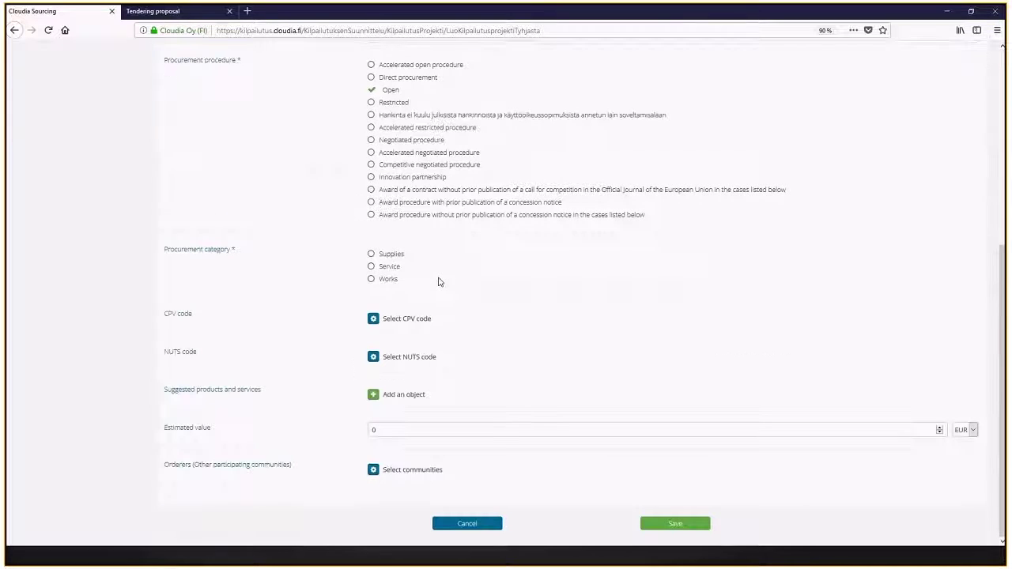
left_click(371, 269)
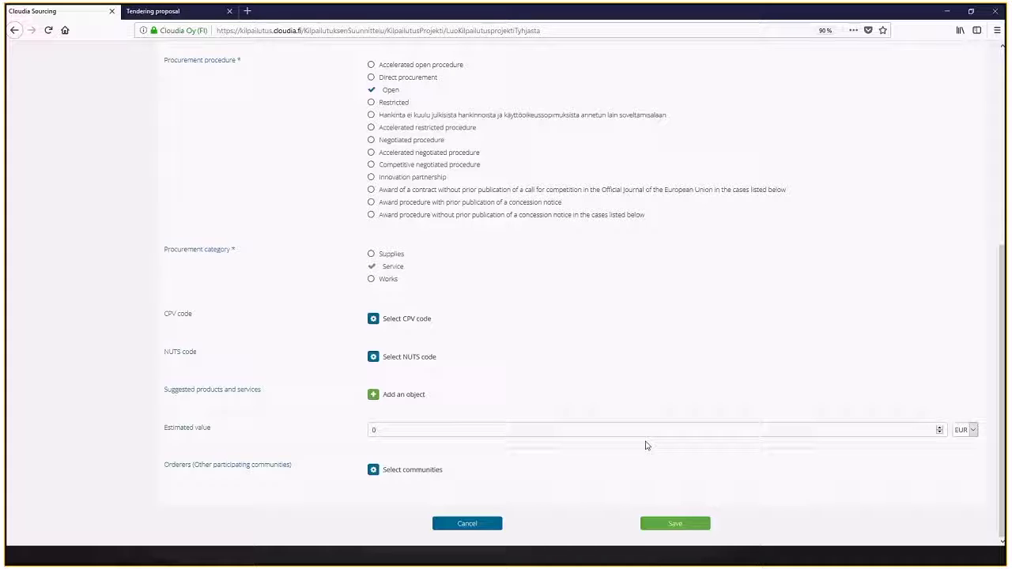
left_click(677, 524)
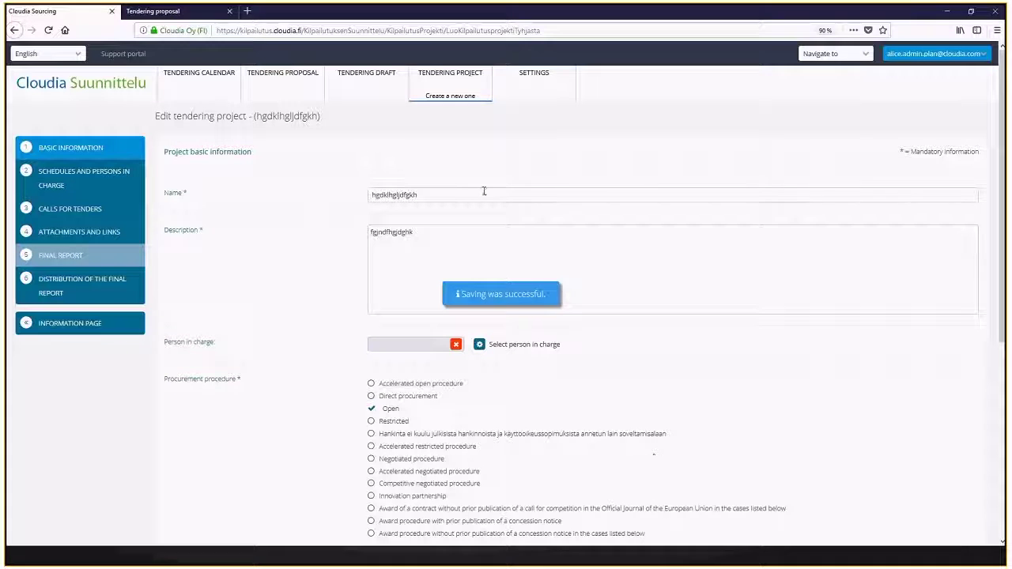
Browse the tendering projects and open hgdklhgljdfgkh for editing at its schedules and persons in charge.
mouse_move(455, 99)
left_click(436, 124)
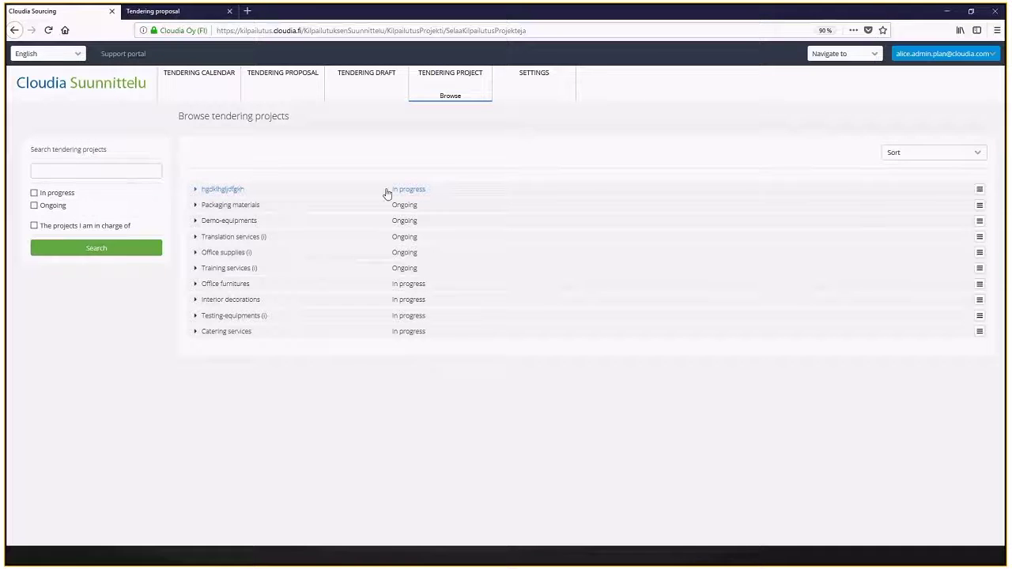
left_click(979, 192)
left_click(943, 216)
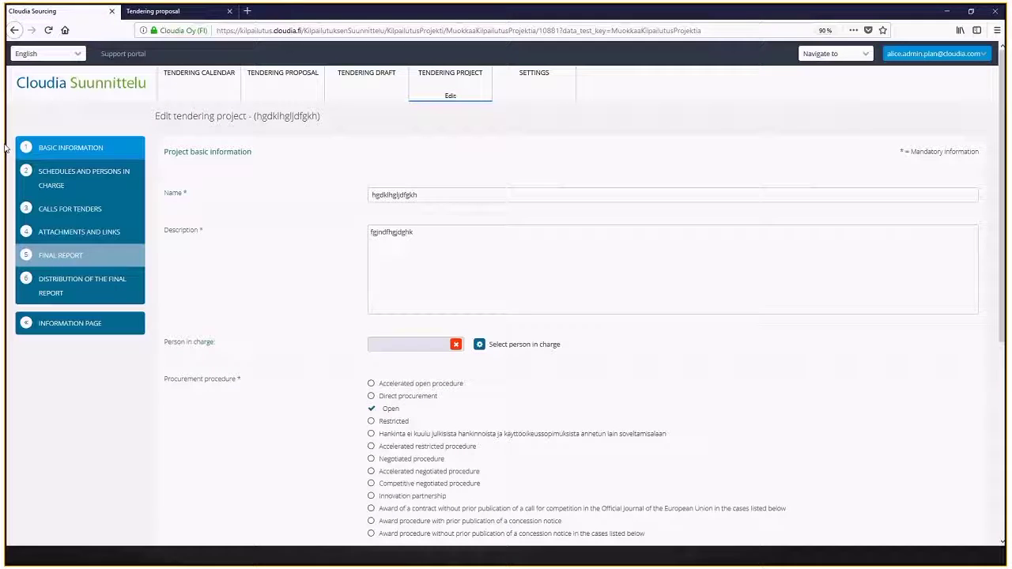
left_click(62, 176)
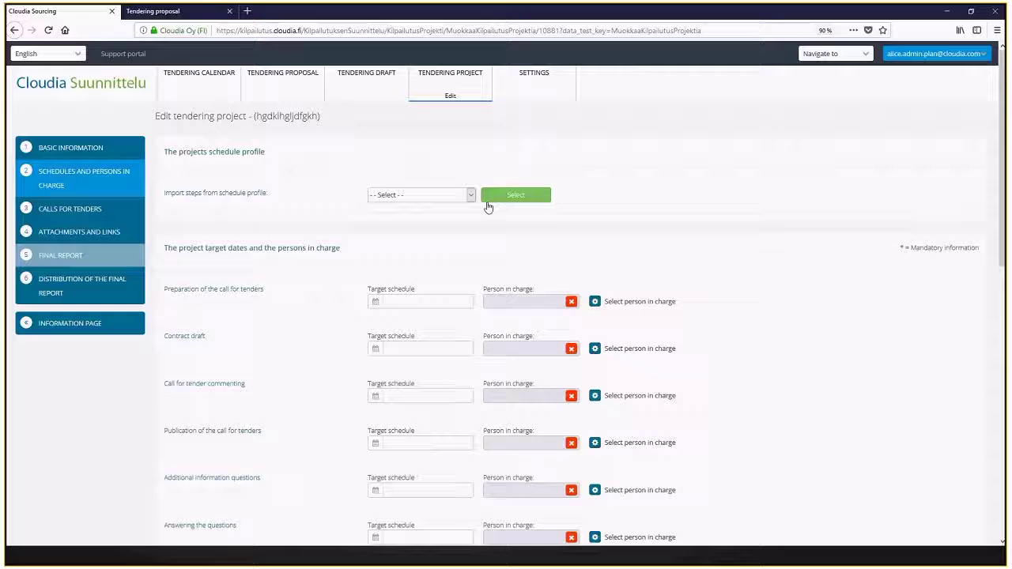
Import the project steps from the schedule profile "Profile for service tenderings (i)", replacing the current steps, and look through them.
left_click(471, 197)
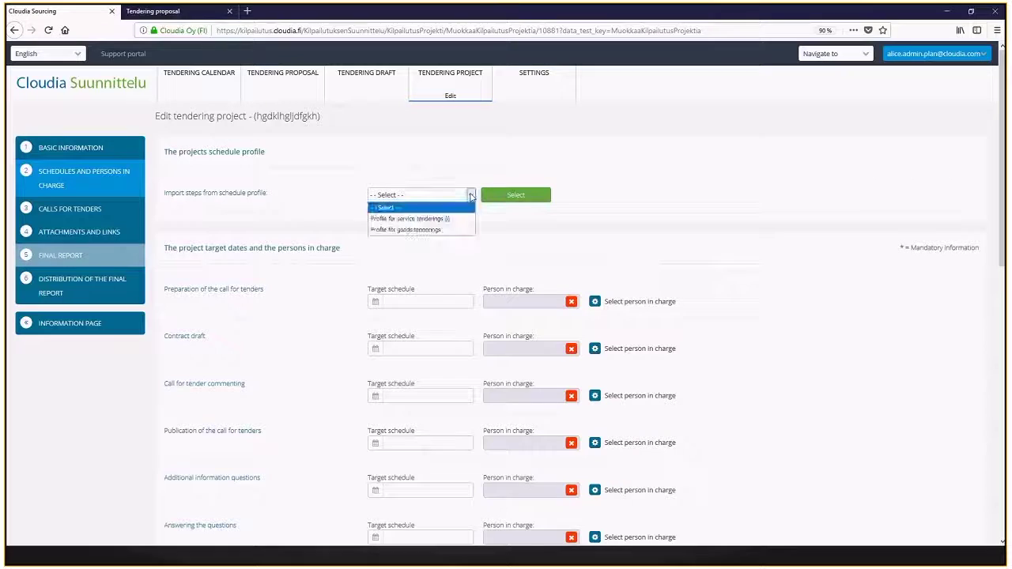
left_click(408, 221)
left_click(502, 198)
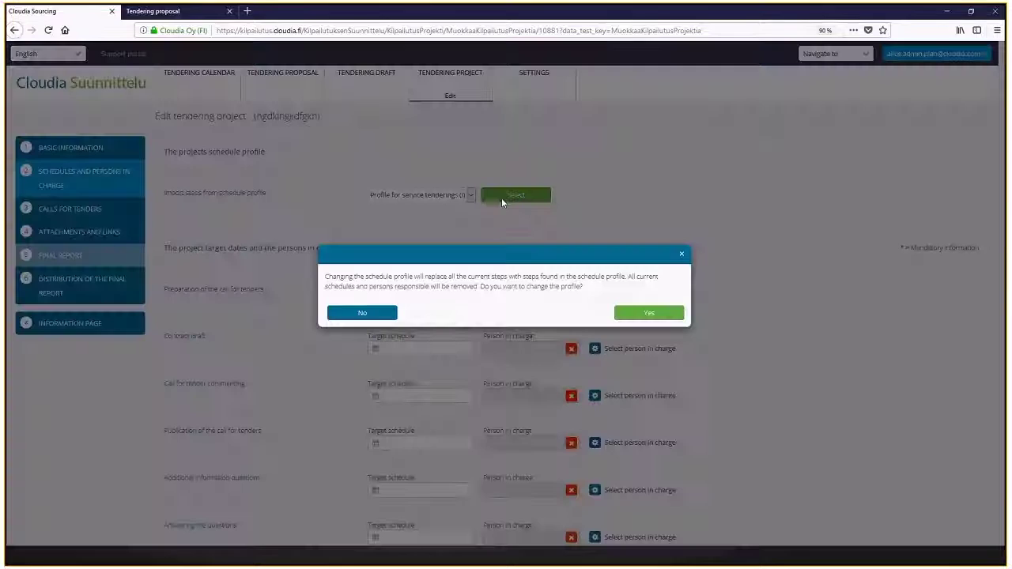
left_click(645, 319)
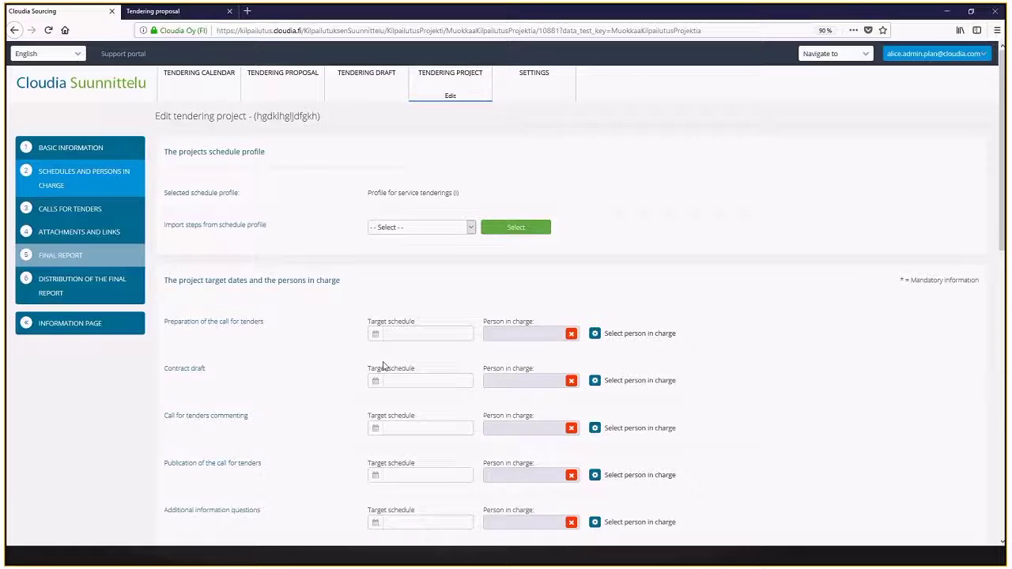
scroll(447, 351, "down", 10)
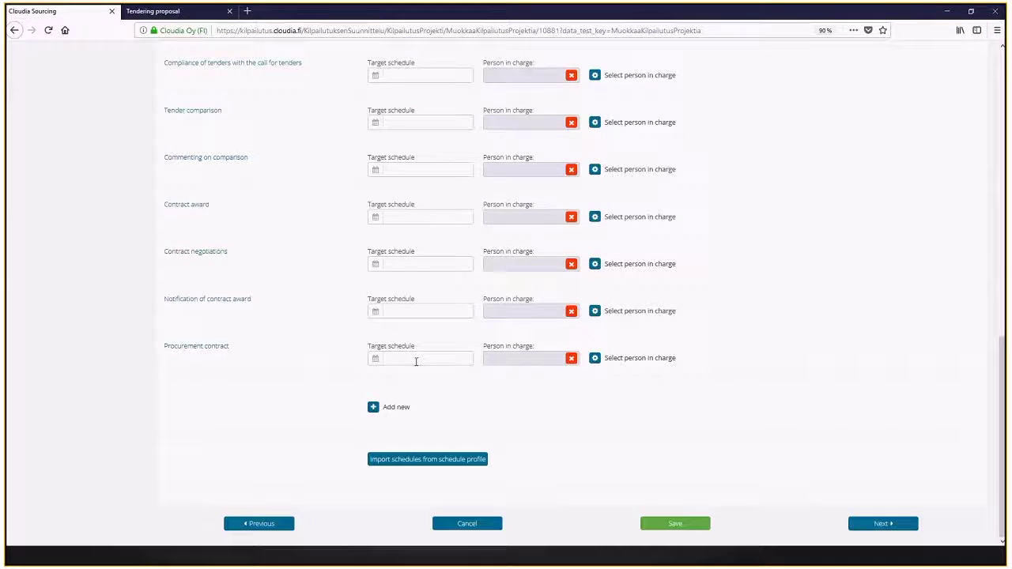
scroll(423, 354, "up", 10)
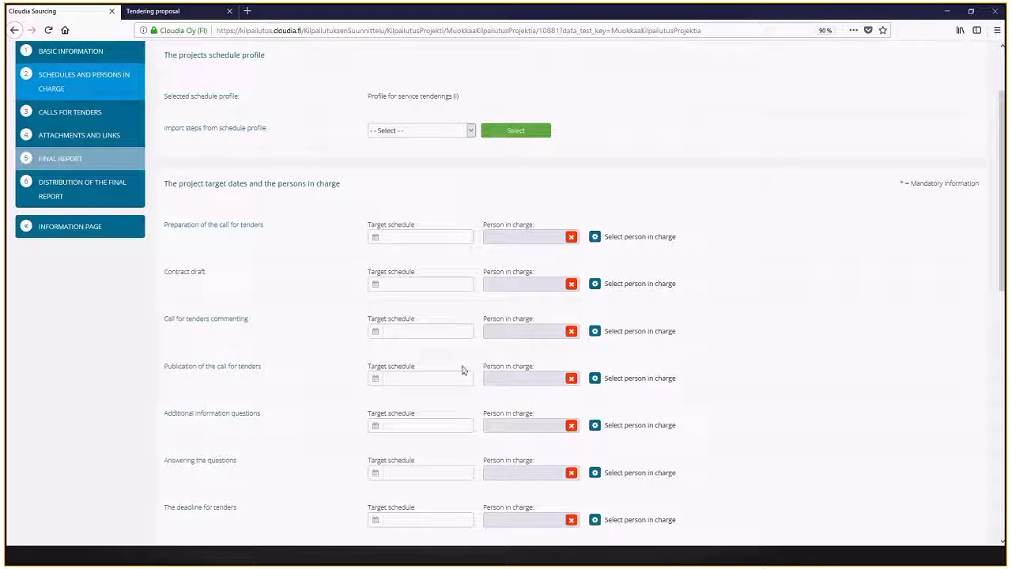
Set the target schedule of the Procurement contract step to 01/10/2018.
scroll(434, 357, "down", 10)
left_click(393, 359)
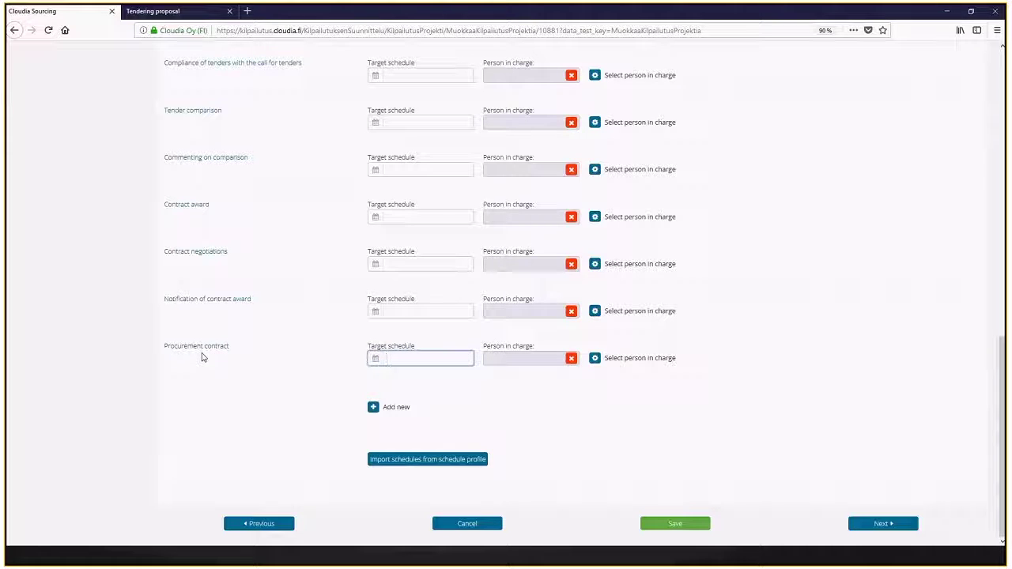
left_click(374, 359)
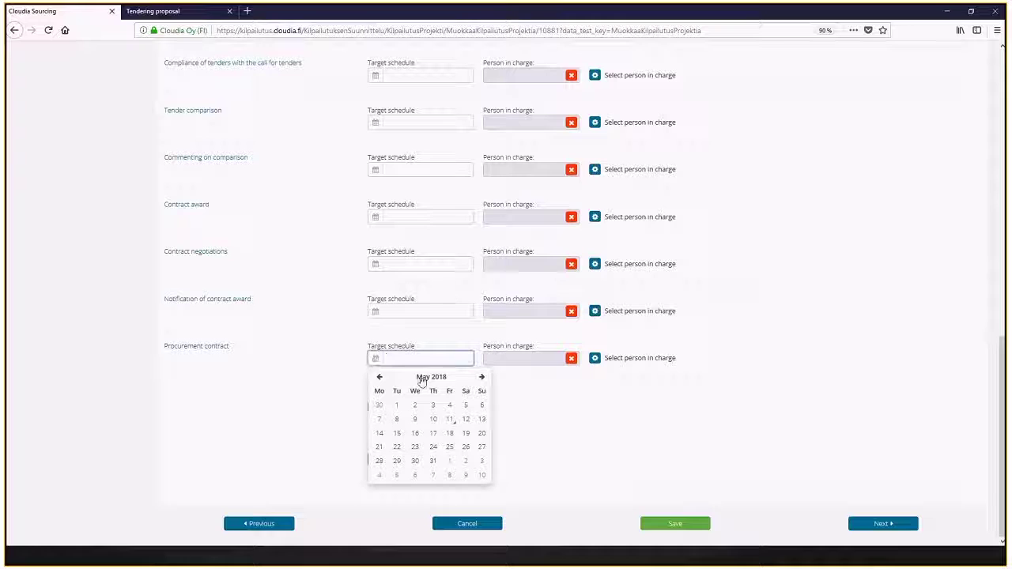
left_click(482, 377)
left_click(482, 377)
left_click(483, 377)
left_click(482, 377)
left_click(483, 377)
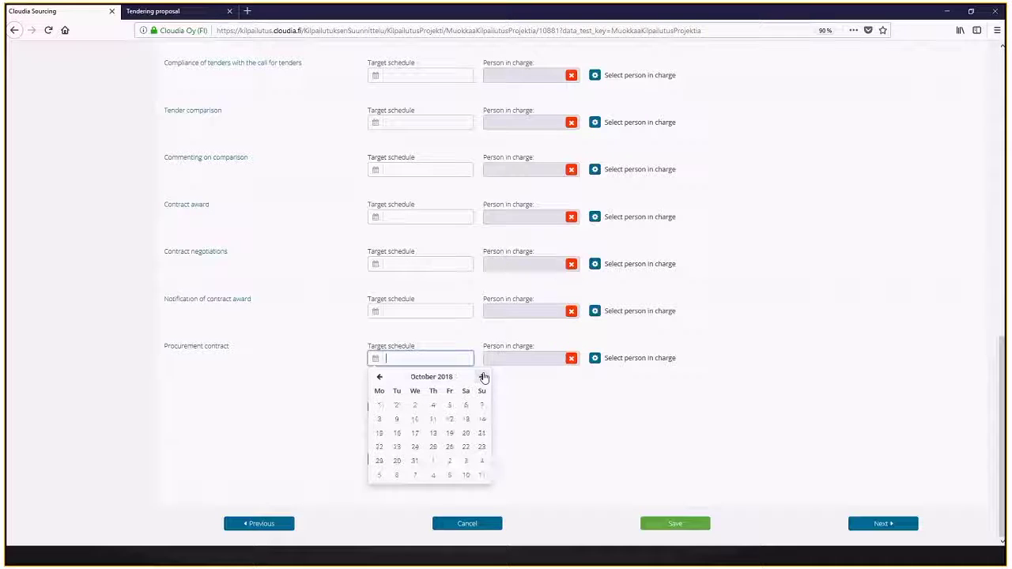
left_click(379, 405)
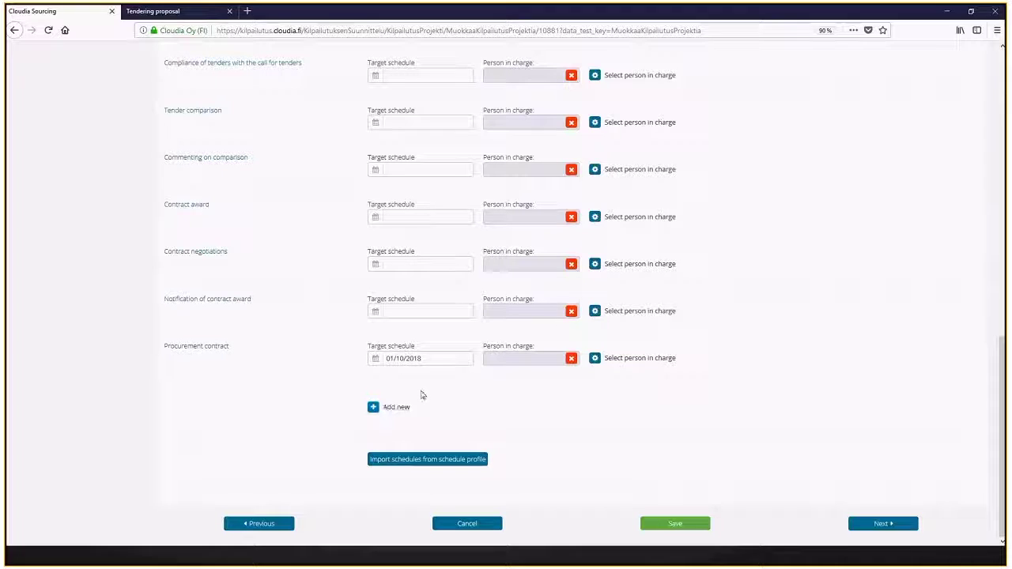
Import the schedules from the schedule profile, accepting the replacement of existing dates, and review the target dates of all steps.
left_click(431, 463)
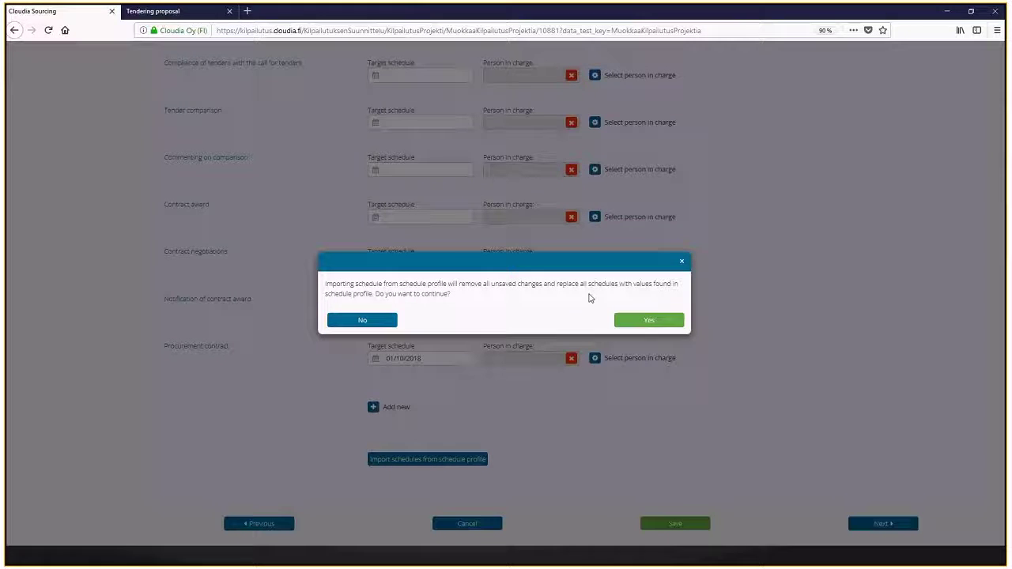
left_click(650, 320)
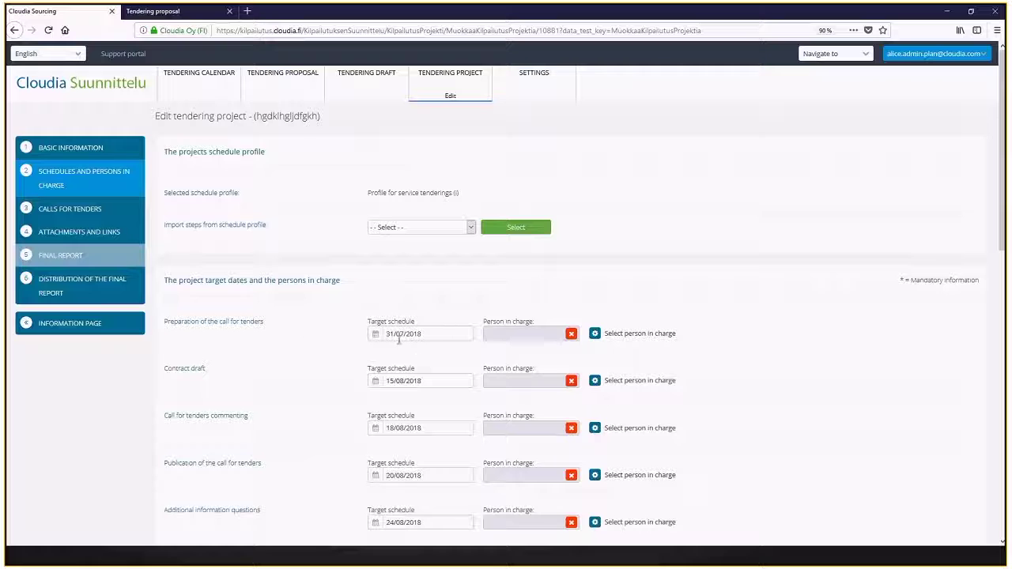
scroll(403, 334, "down", 7)
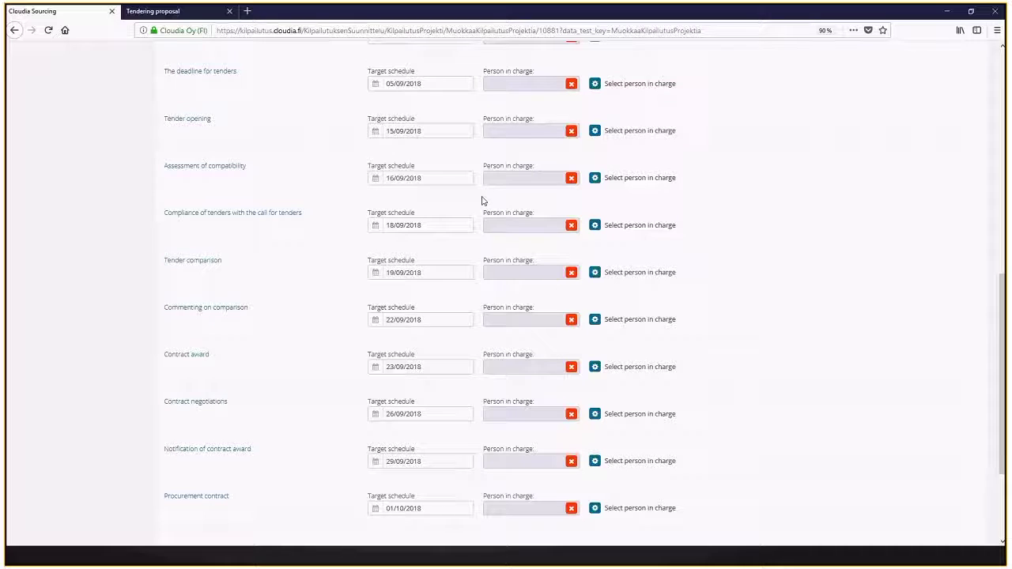
scroll(427, 340, "down", 2)
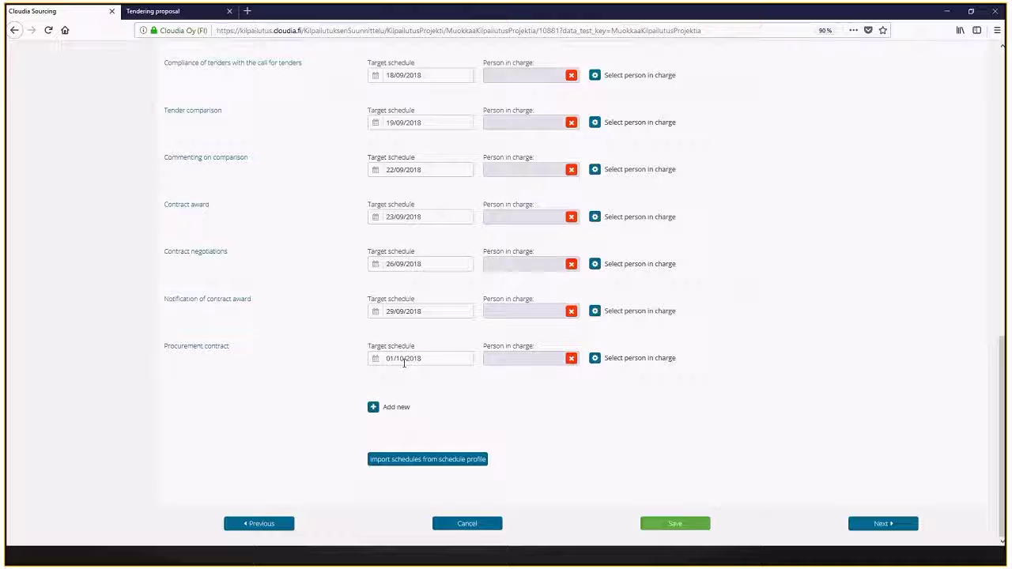
scroll(455, 351, "up", 7)
scroll(455, 350, "down", 1)
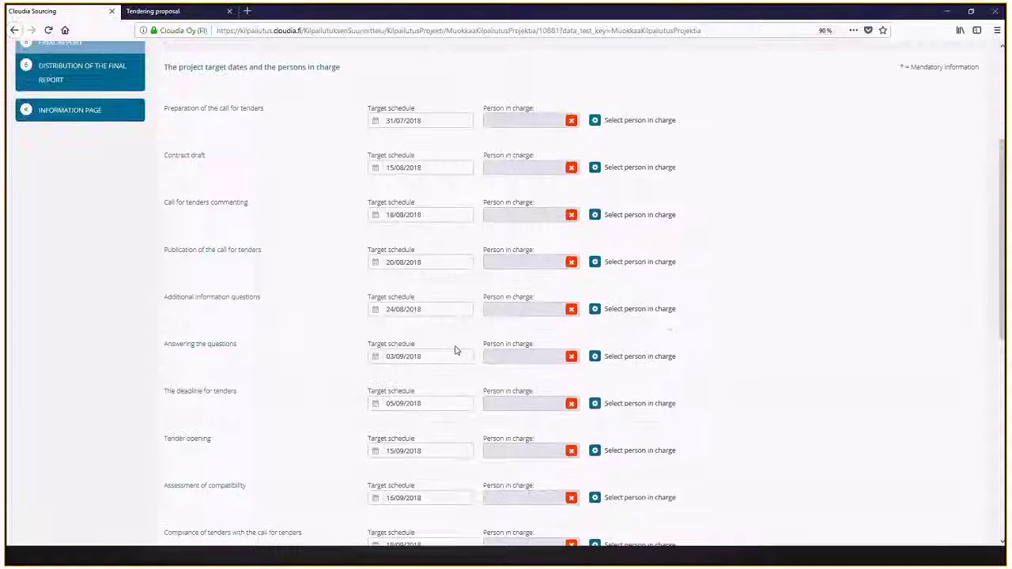
Set the target schedule of the Answering the questions step to 17/09/2018 and automatically shift the dates of the next stages.
scroll(456, 351, "down", 2)
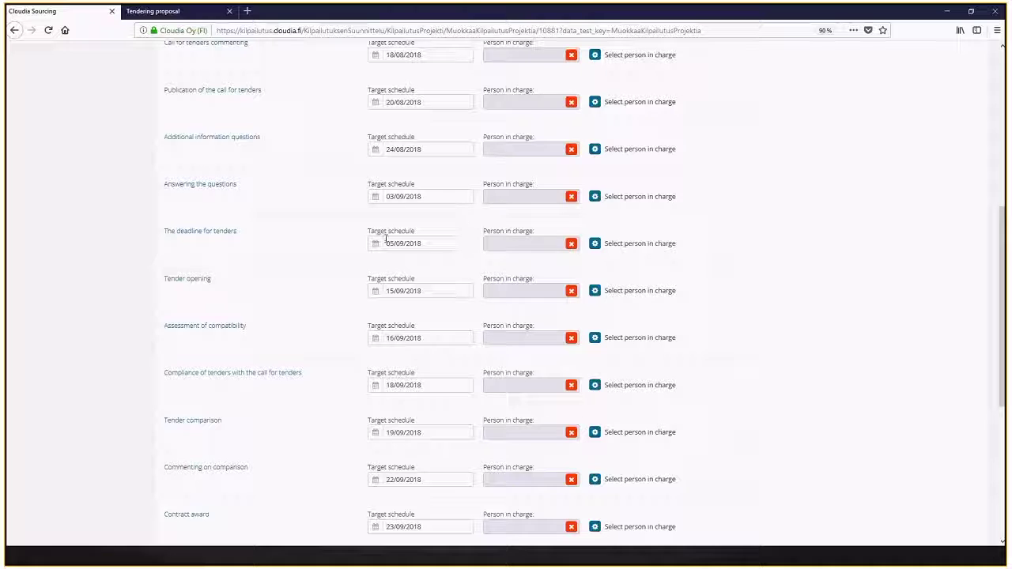
scroll(355, 245, "up", 1)
scroll(355, 245, "up", 3)
scroll(351, 257, "down", 1)
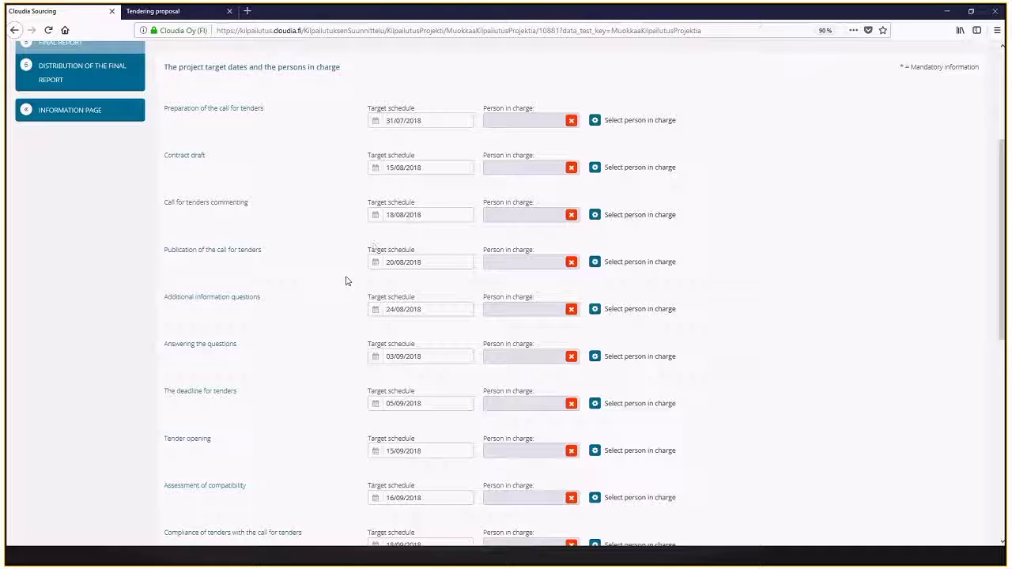
left_click(377, 357)
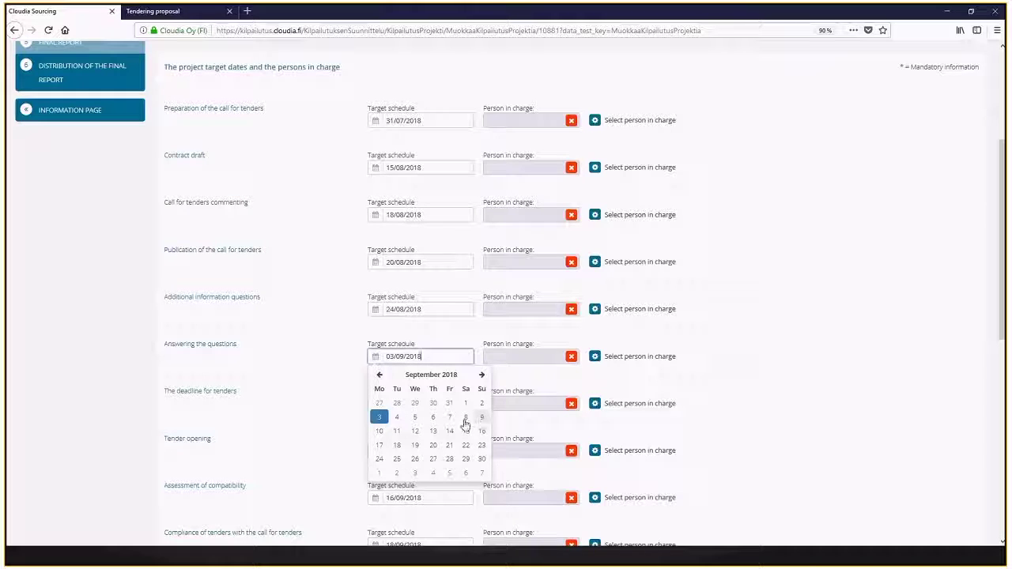
left_click(379, 446)
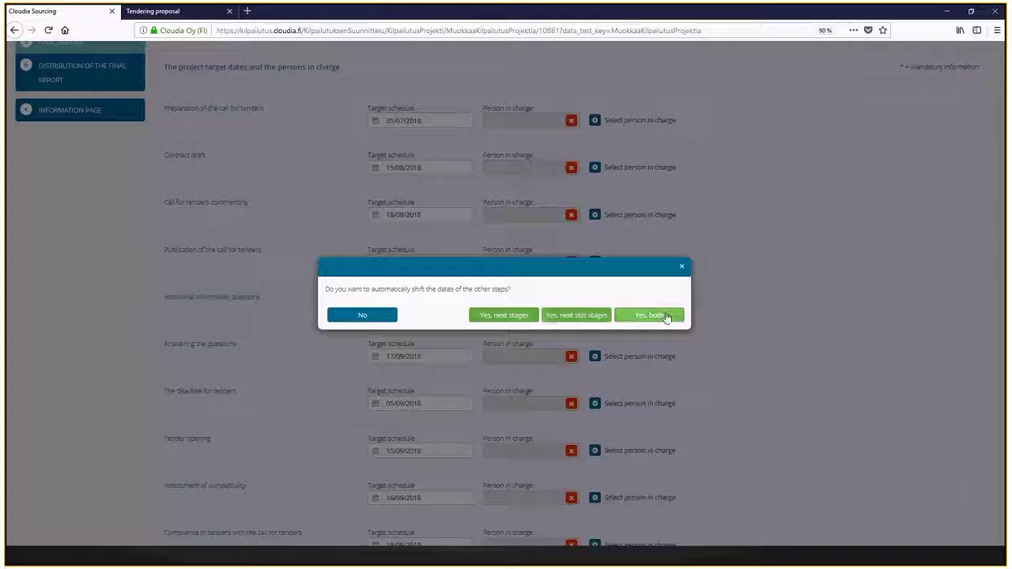
left_click(503, 315)
Review the shifted target dates from The deadline for tenders through Procurement contract, and return to the project's schedule profile section.
scroll(466, 309, "down", 4)
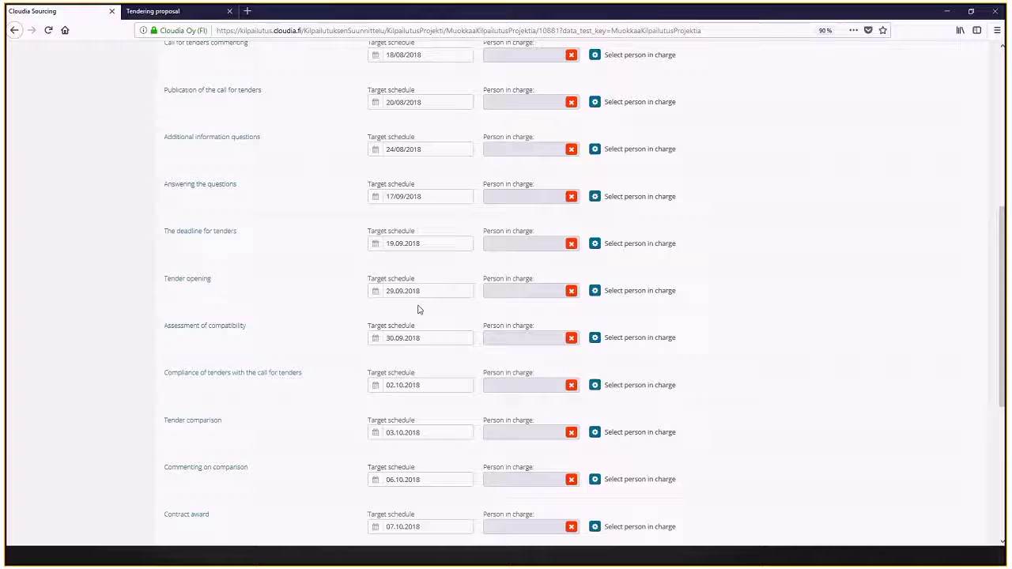
scroll(420, 309, "down", 5)
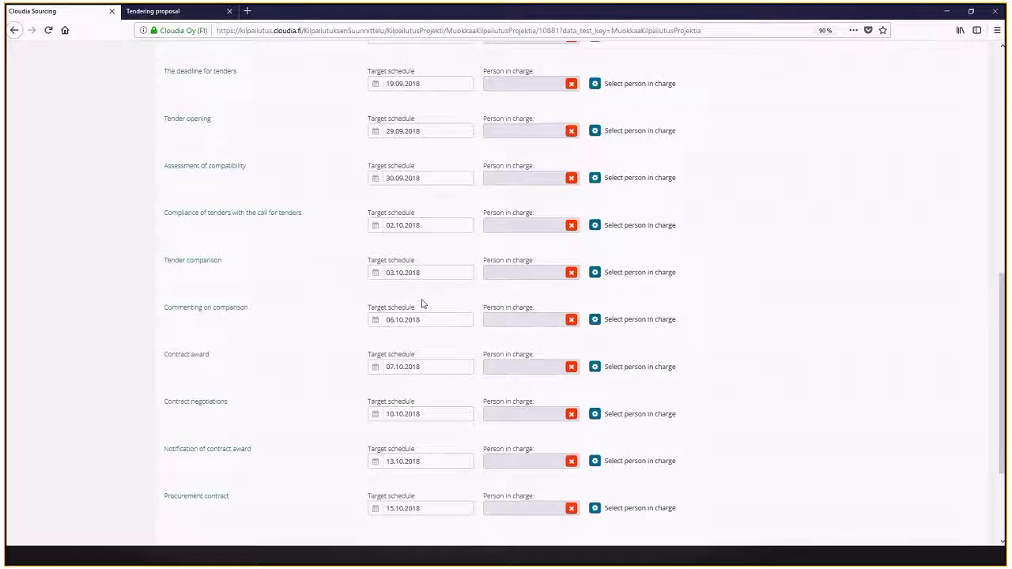
scroll(451, 301, "up", 5)
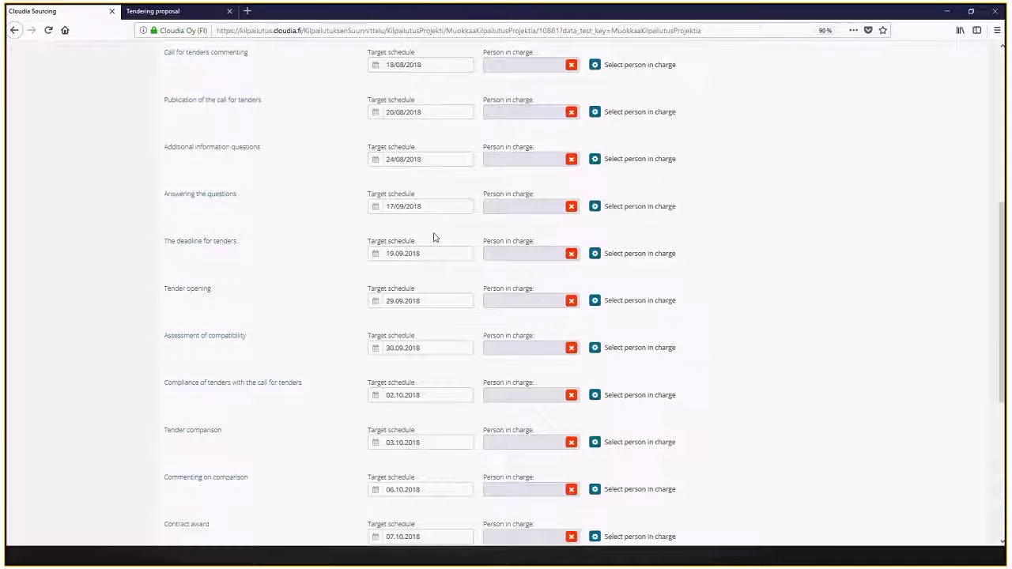
scroll(376, 218, "down", 5)
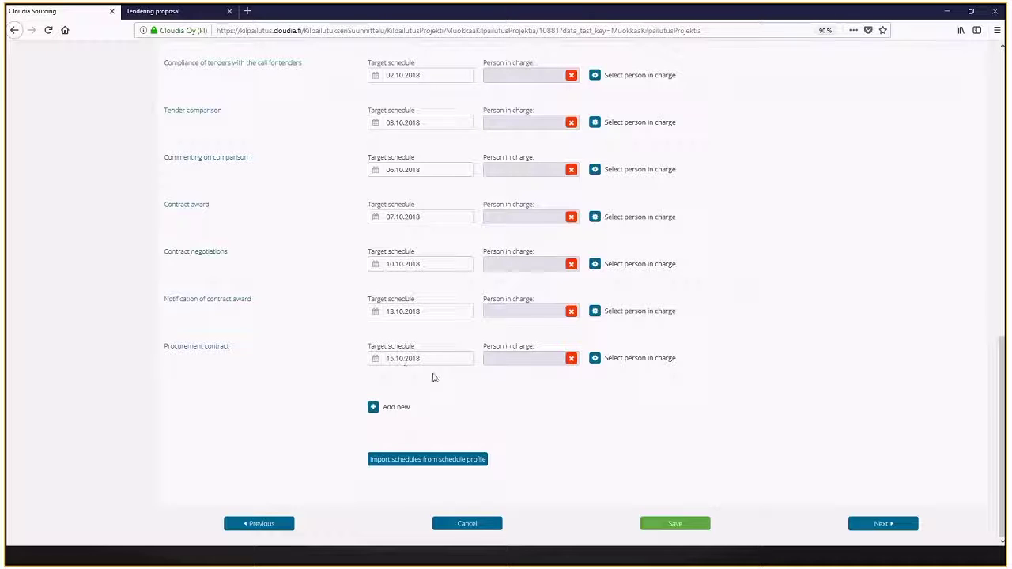
scroll(434, 373, "up", 12)
scroll(433, 373, "up", 1)
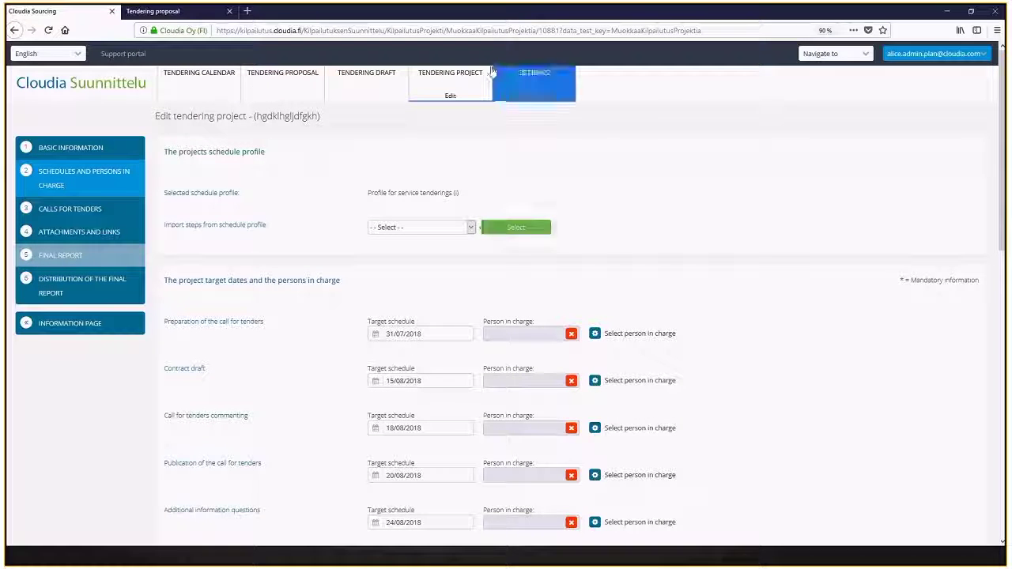
mouse_move(463, 75)
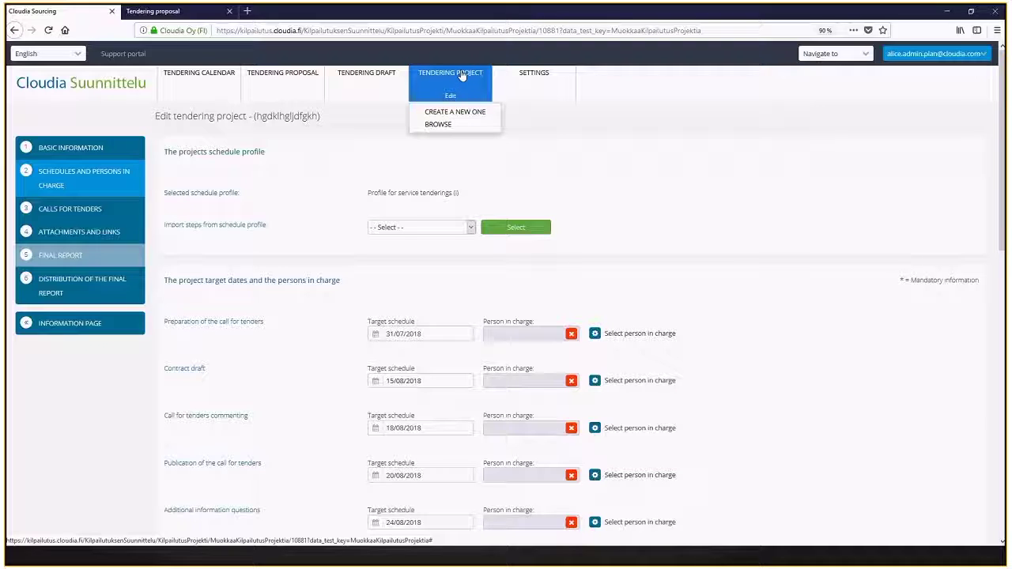